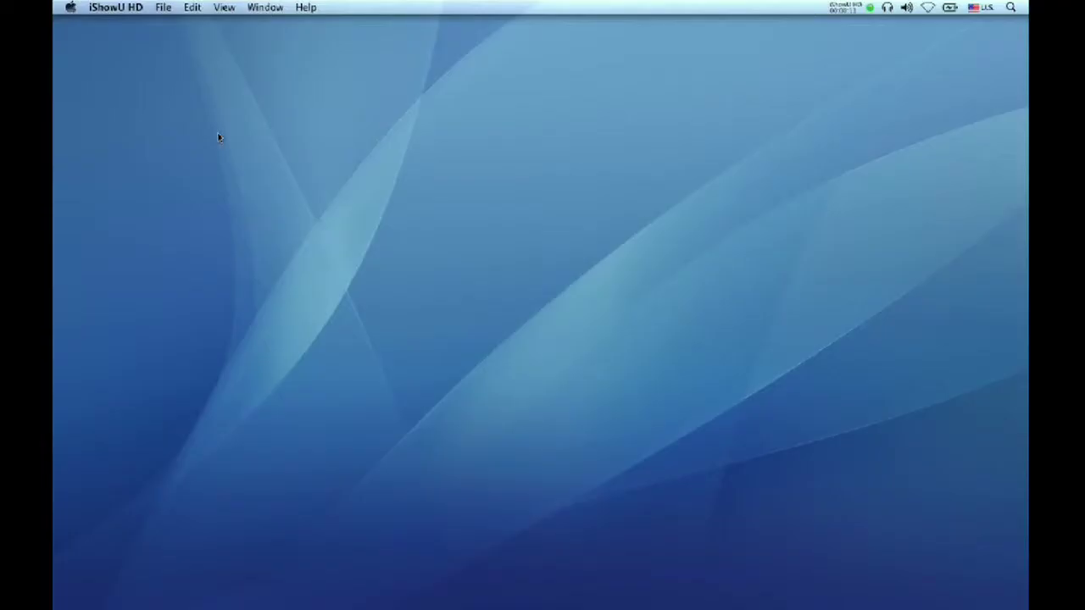
Step: Launch Audio Hijack Pro and add a new untitled session
{"action": "left_click", "coordinate": [66, 110]}
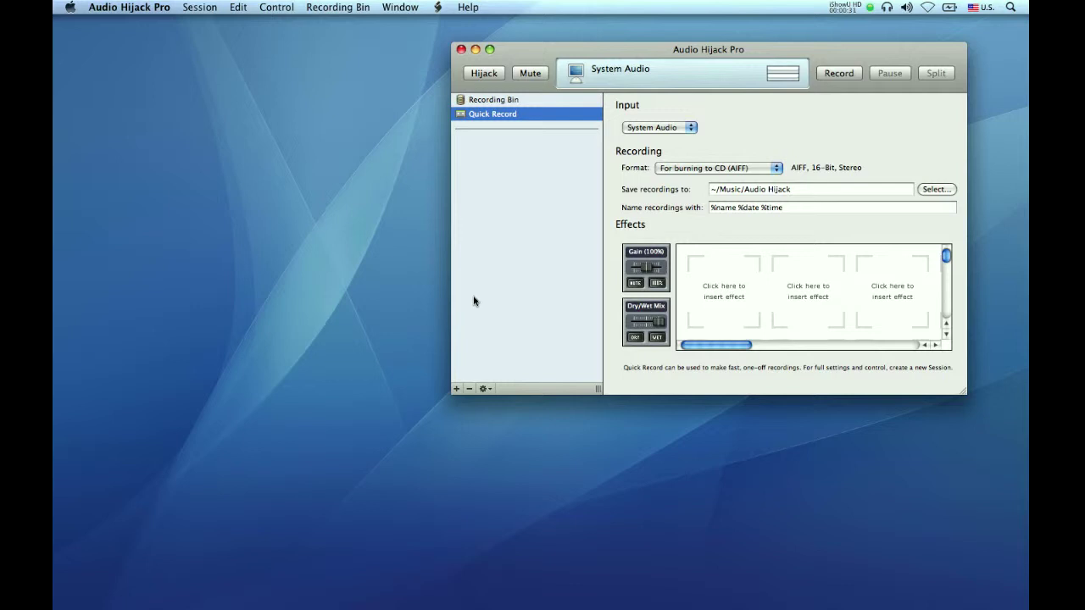
{"action": "left_click", "coordinate": [457, 388]}
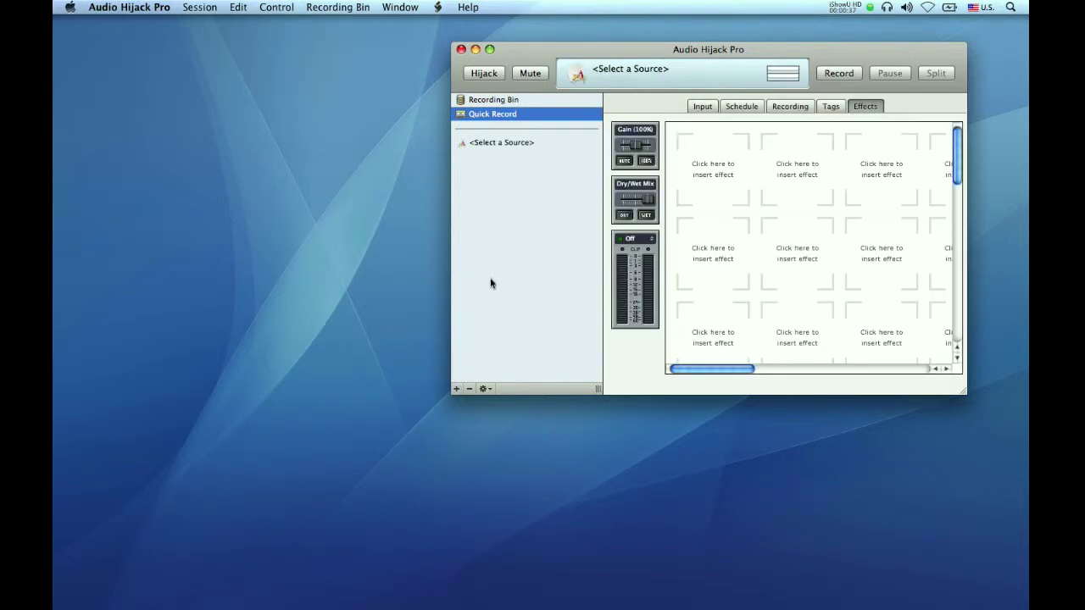
{"action": "left_click", "coordinate": [515, 143]}
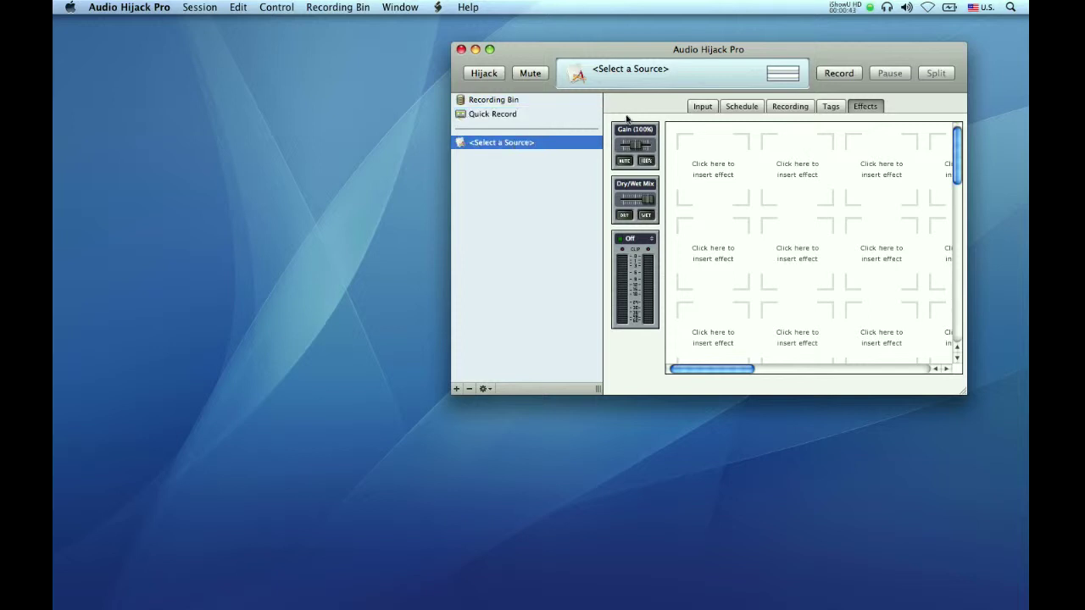
Step: Set the session's Source Type to Audio Device with input Built-in Input: Line In
{"action": "left_click", "coordinate": [716, 105]}
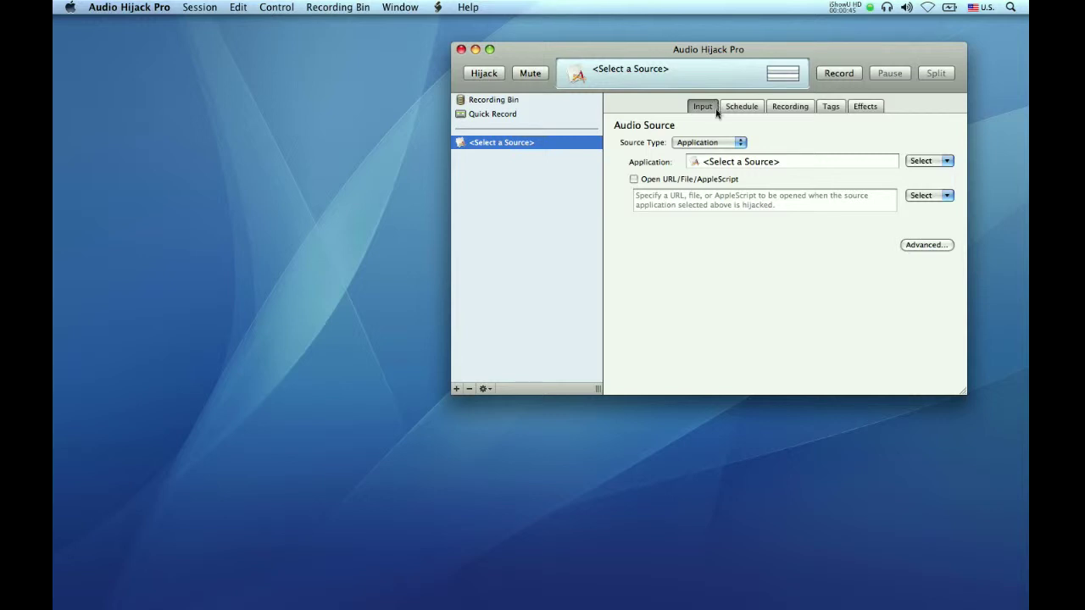
{"action": "left_click", "coordinate": [716, 144]}
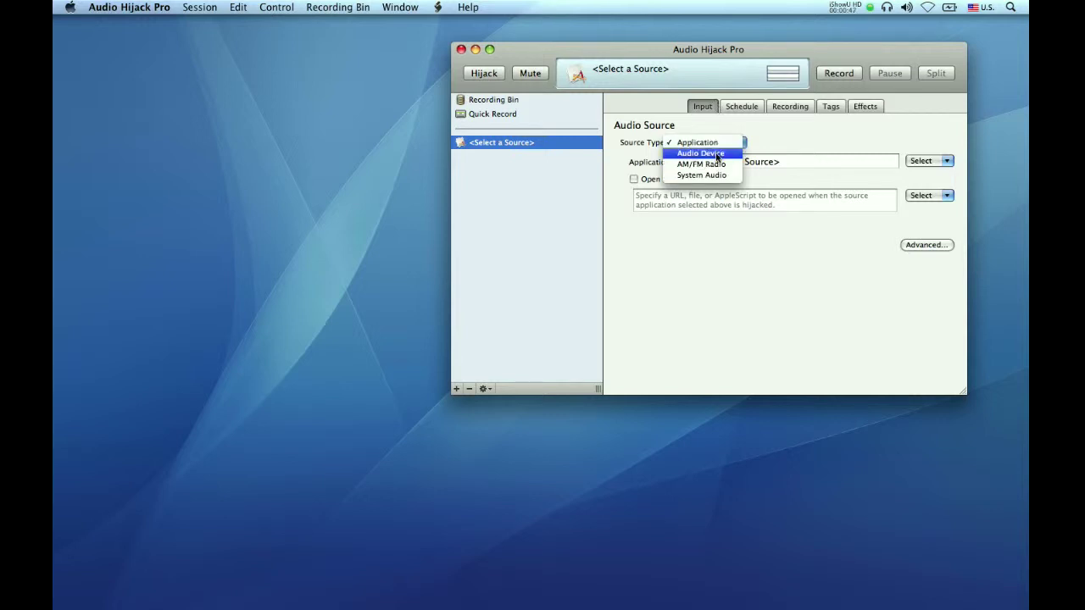
{"action": "left_click", "coordinate": [717, 154]}
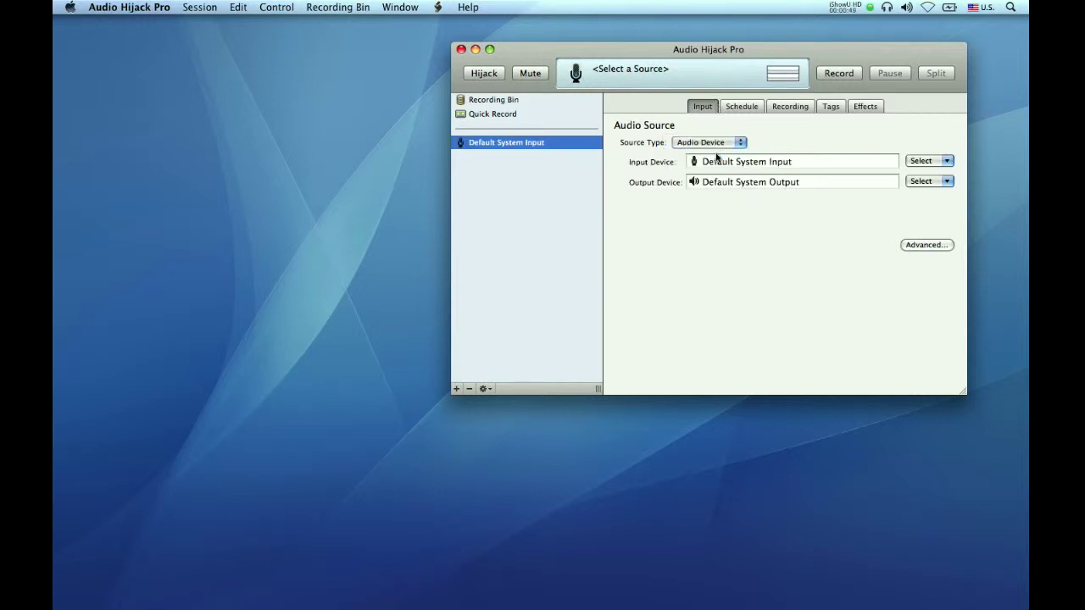
{"action": "left_click", "coordinate": [928, 161]}
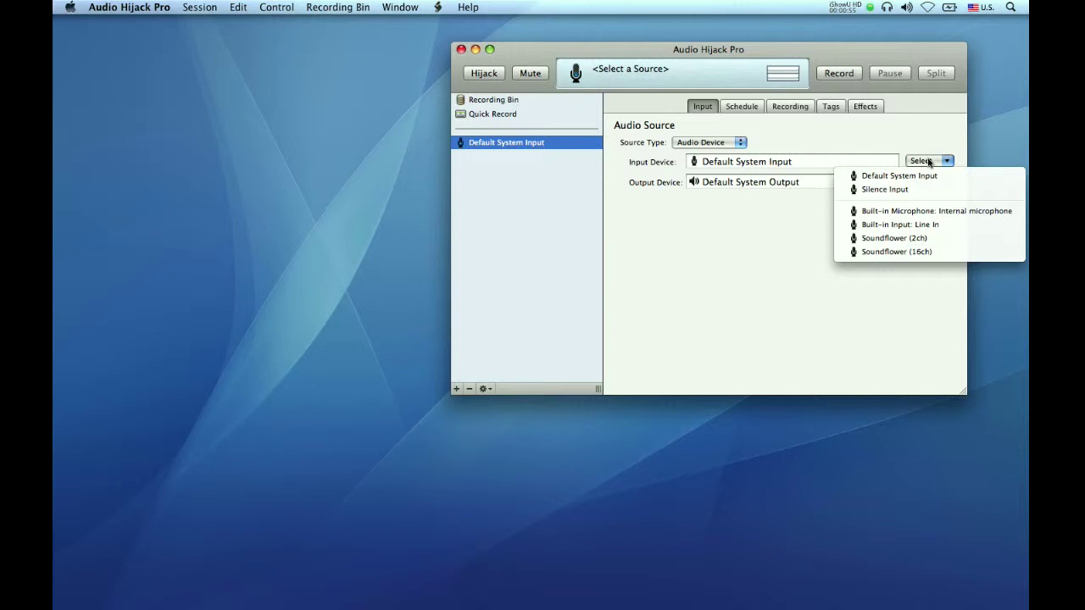
{"action": "left_click", "coordinate": [923, 224]}
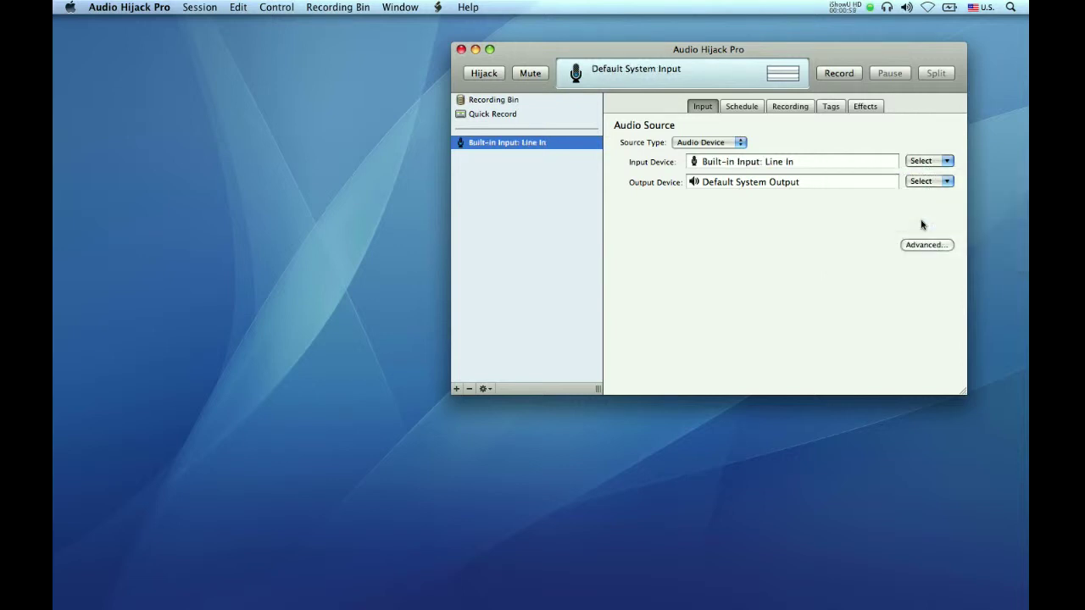
Step: Insert a 4FX Auxiliary Device Output effect with its Device set to Soundflower (2ch)
{"action": "left_click", "coordinate": [869, 107]}
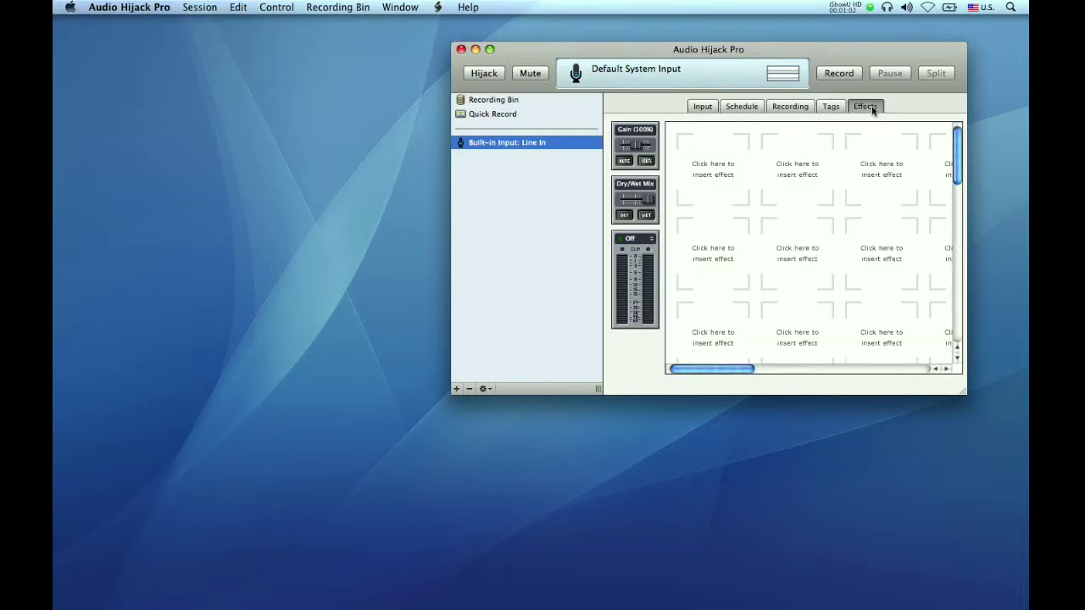
{"action": "left_click", "coordinate": [713, 150]}
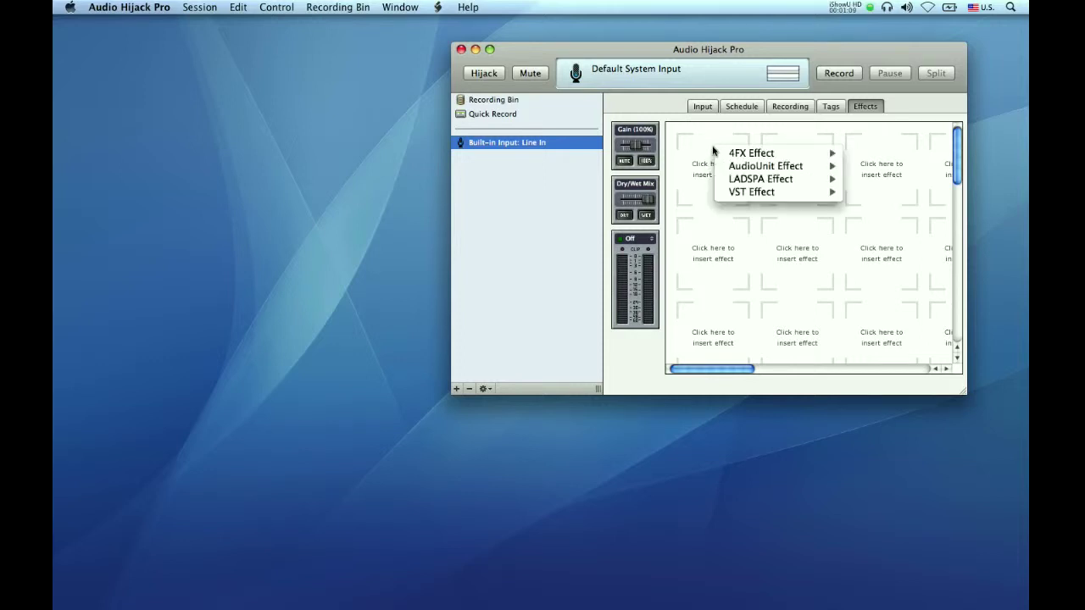
{"action": "mouse_move", "coordinate": [734, 156]}
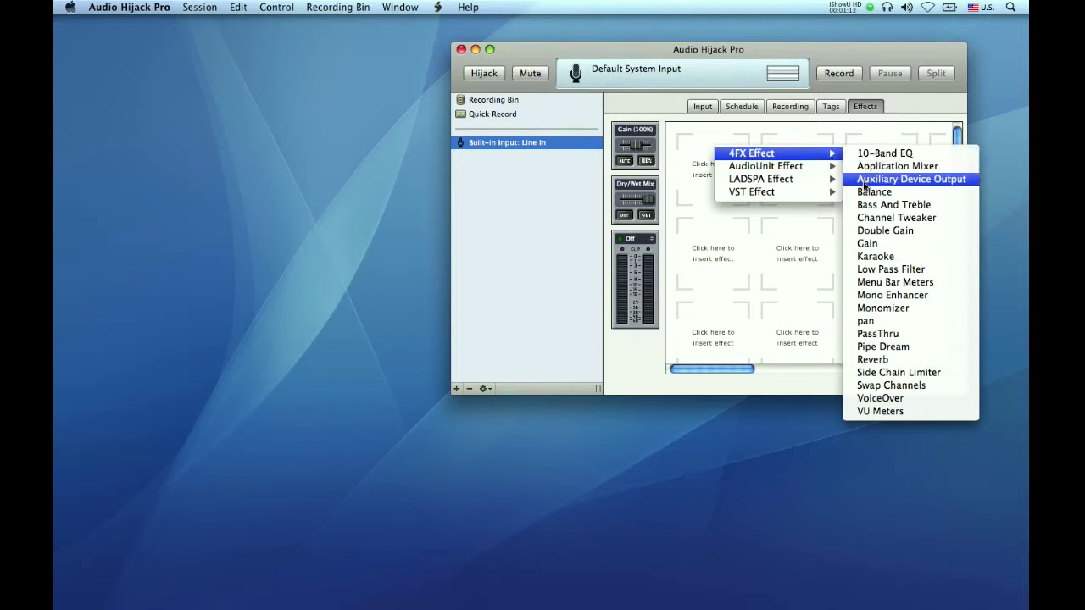
{"action": "left_click", "coordinate": [865, 180]}
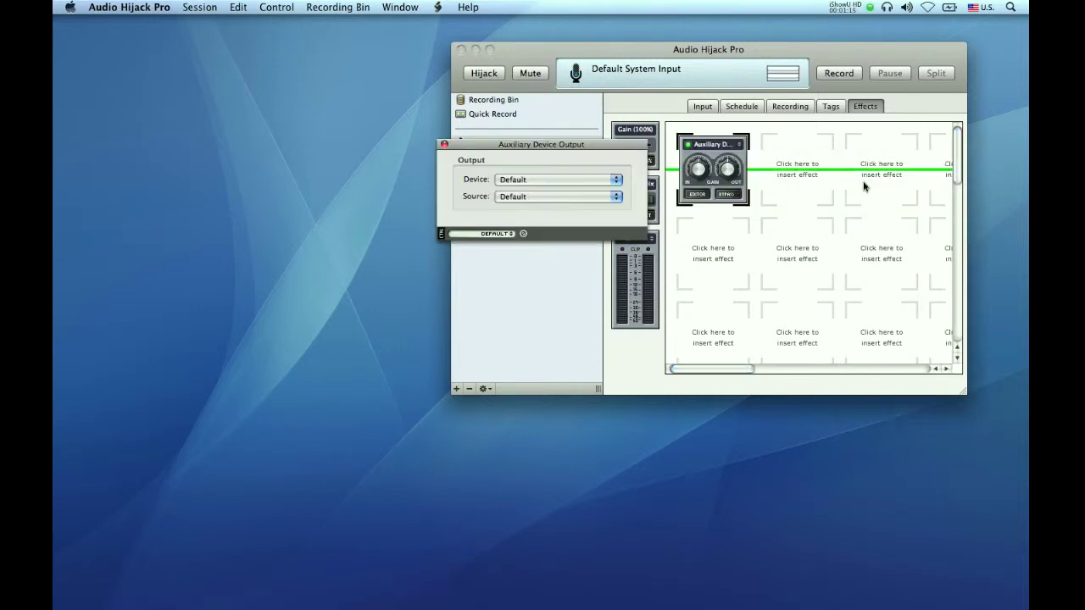
{"action": "left_click", "coordinate": [582, 180]}
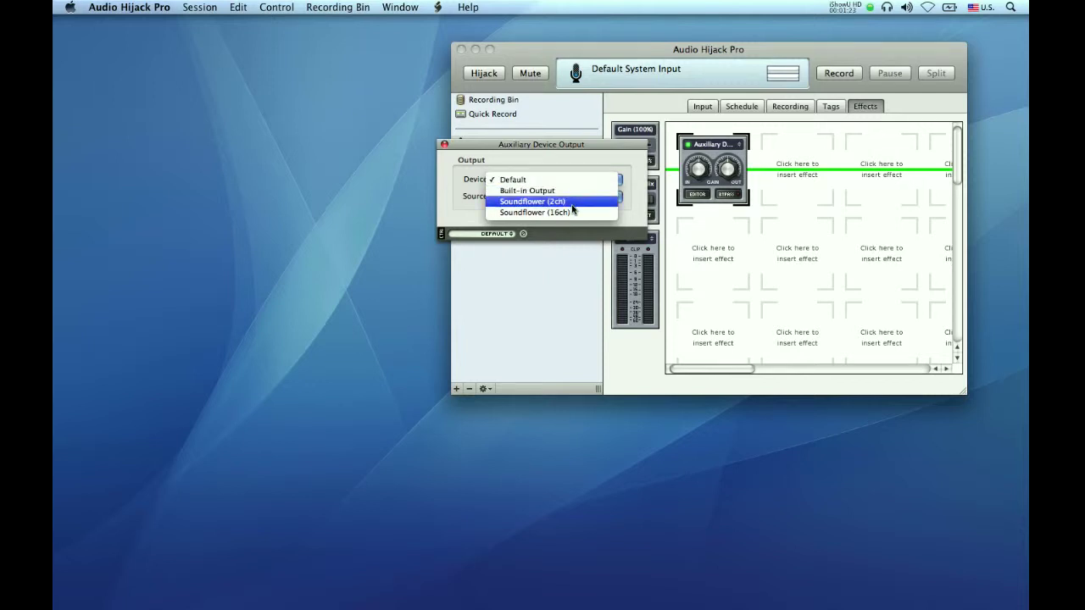
{"action": "left_click", "coordinate": [574, 210]}
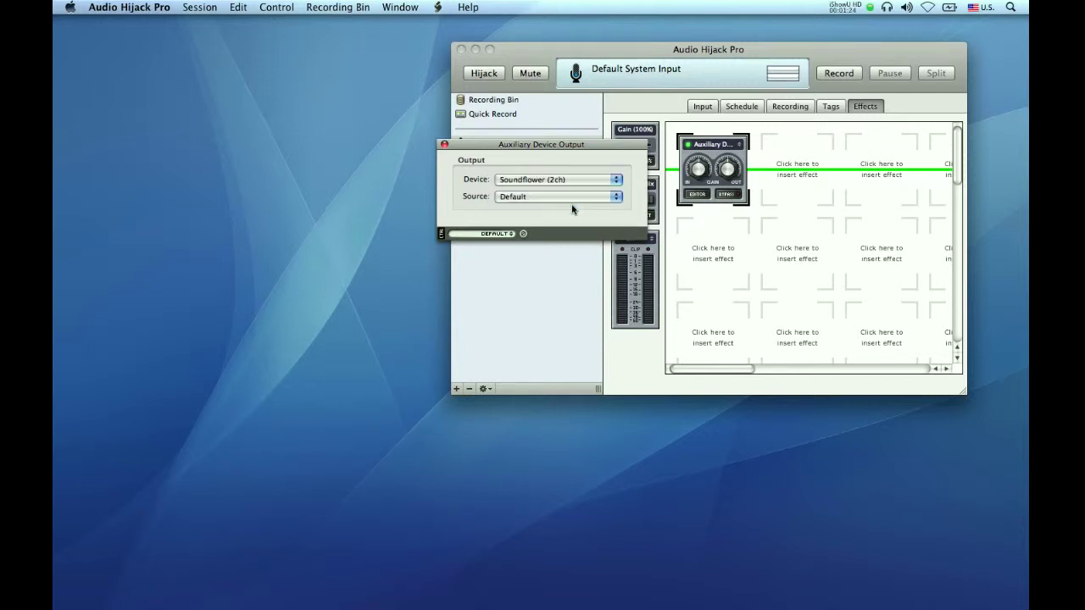
{"action": "left_click", "coordinate": [443, 146]}
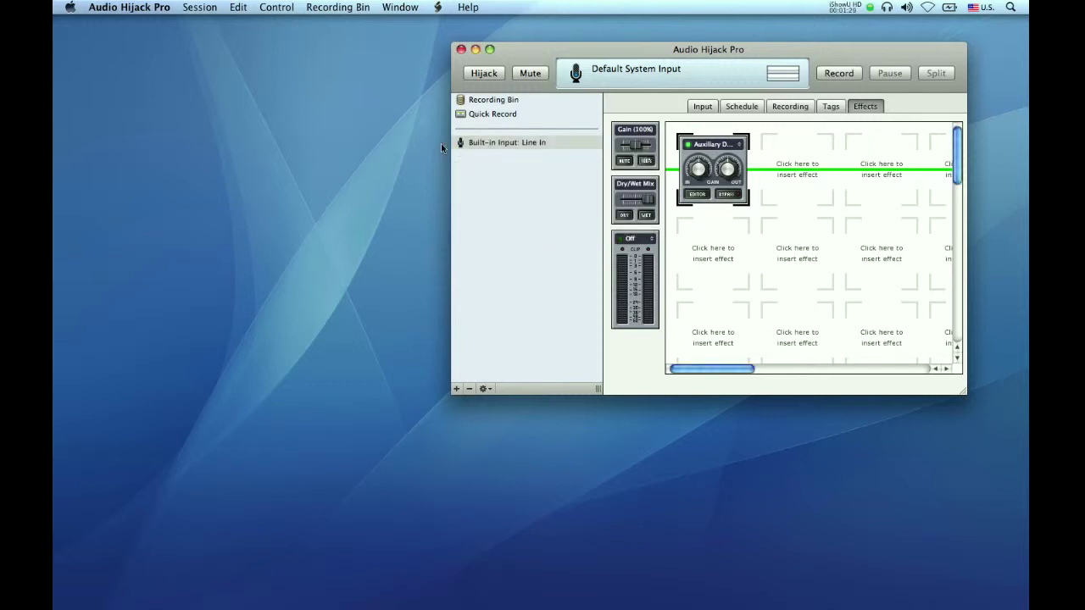
{"action": "left_click", "coordinate": [493, 73]}
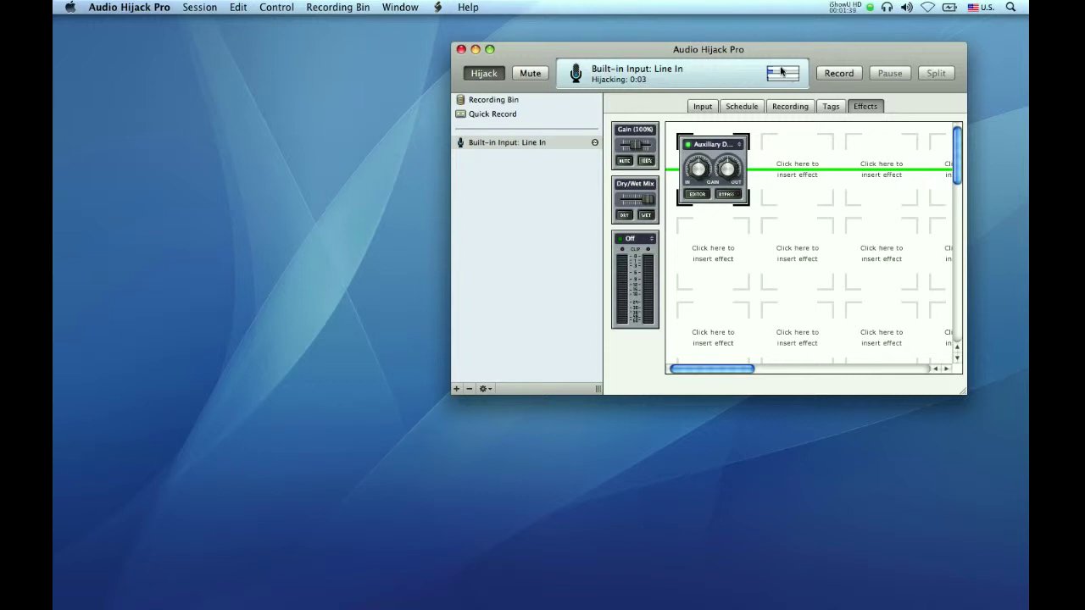
{"action": "left_click", "coordinate": [490, 74]}
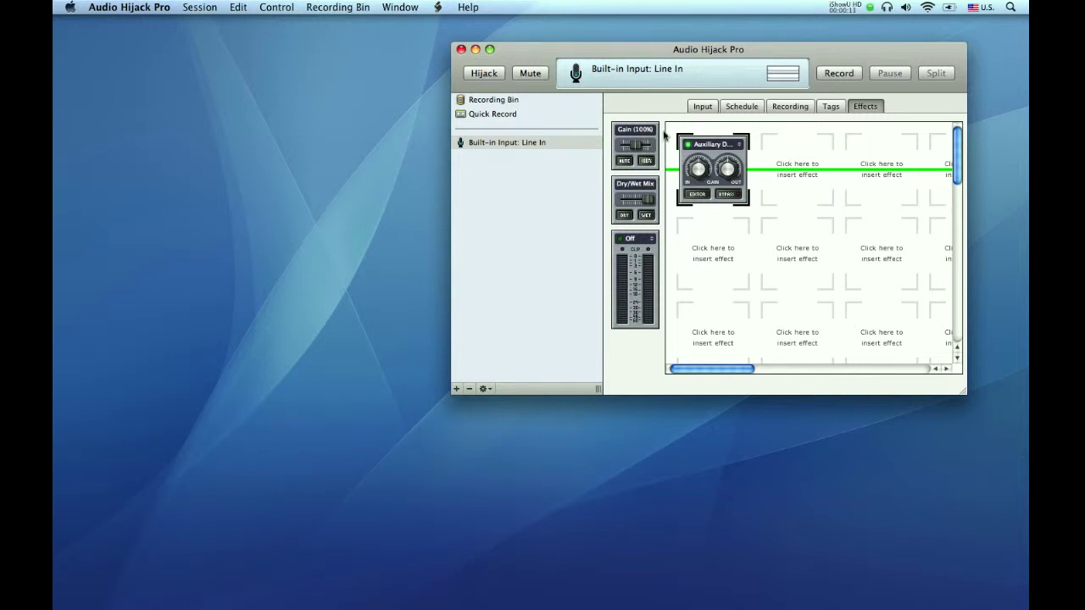
Step: Delete the old effect and insert a new Auxiliary Device Output set to Soundflower (2ch)
{"action": "key", "text": "Delete"}
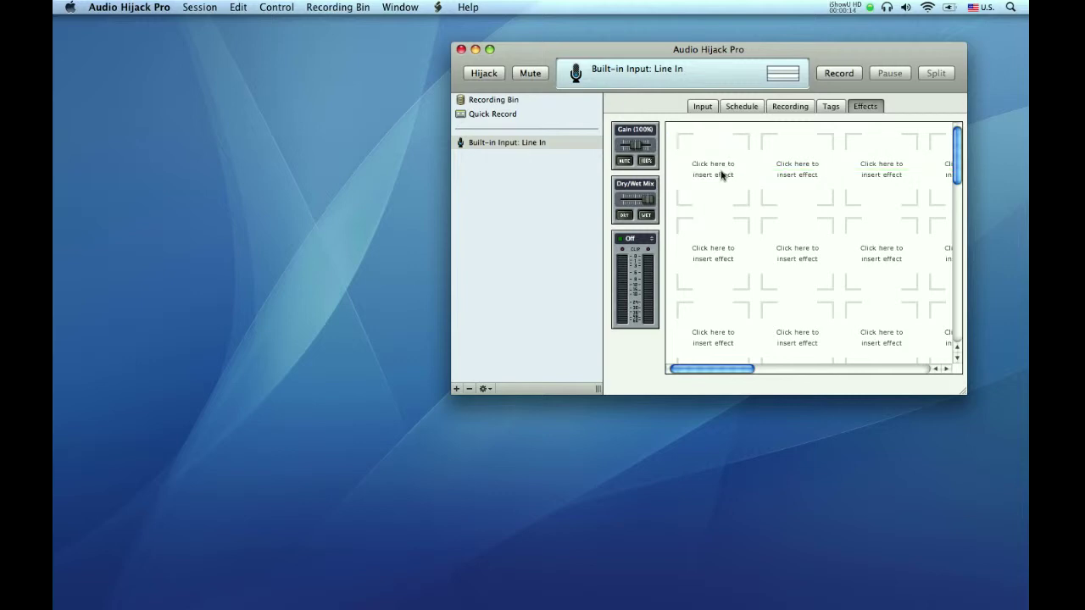
{"action": "left_click", "coordinate": [722, 175]}
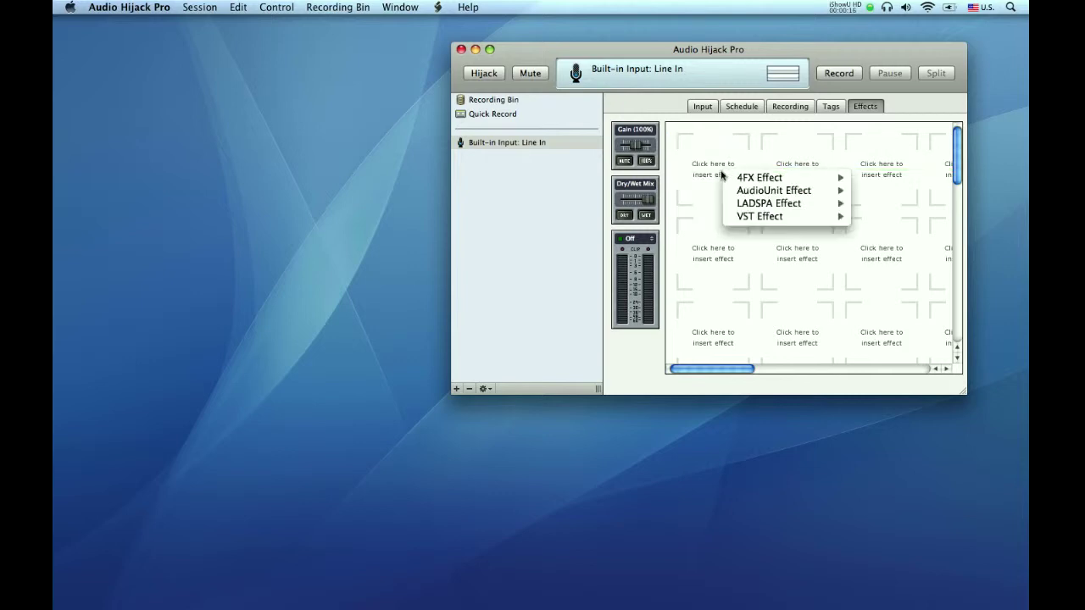
{"action": "mouse_move", "coordinate": [750, 178]}
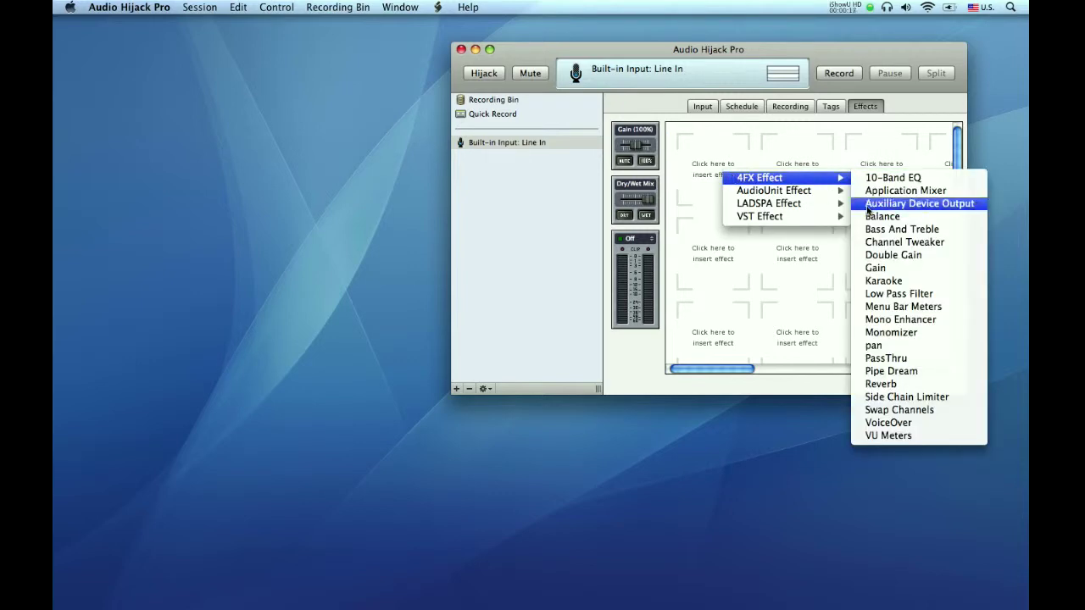
{"action": "left_click", "coordinate": [868, 206]}
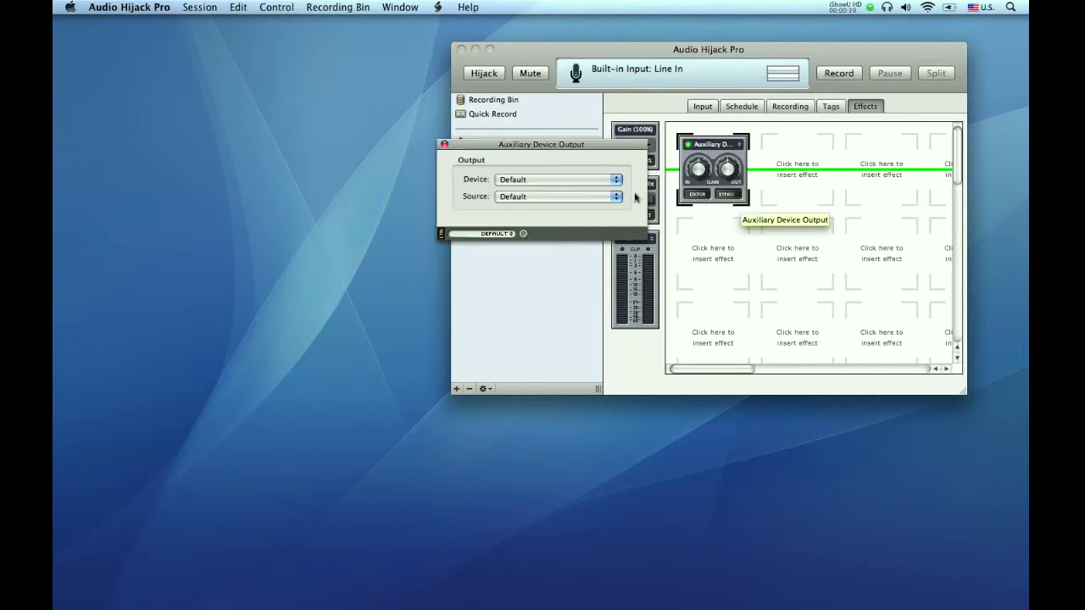
{"action": "left_click", "coordinate": [580, 188]}
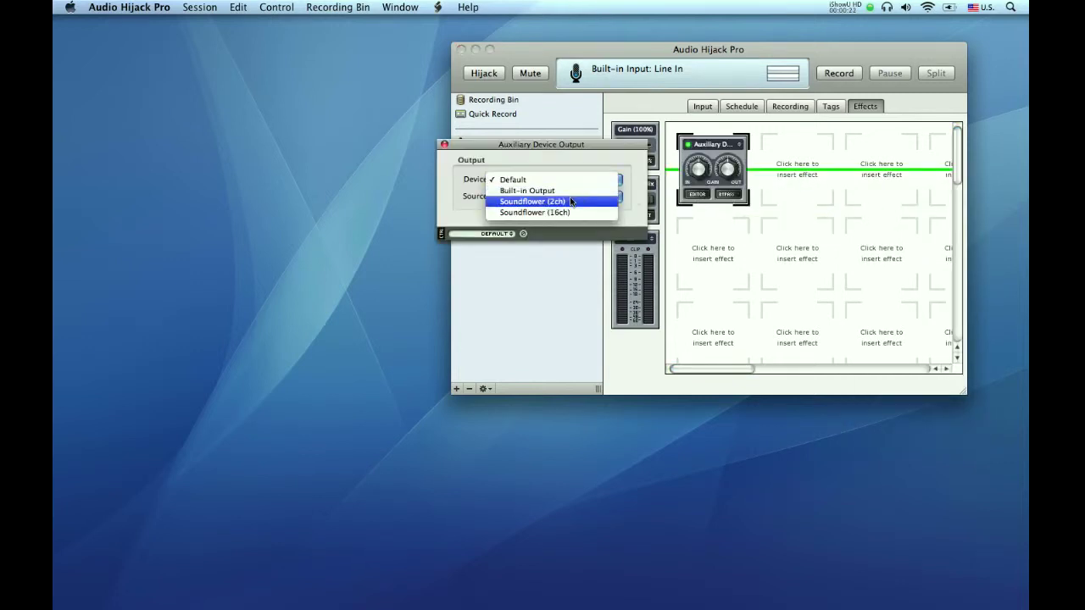
{"action": "left_click", "coordinate": [571, 201]}
{"action": "left_click", "coordinate": [443, 144]}
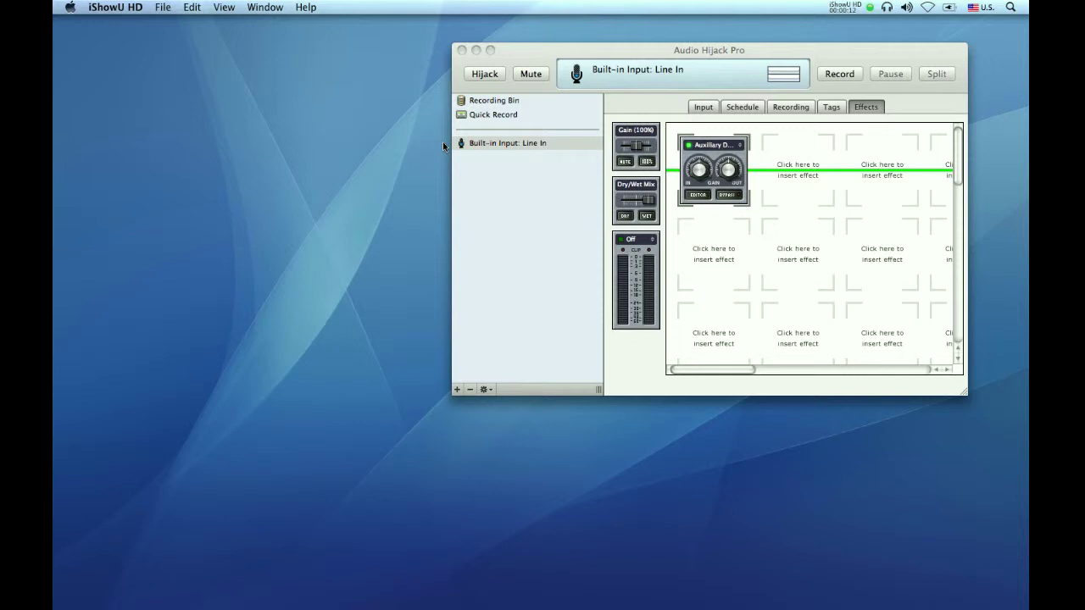
Step: Add a second session with Application source iTunes, then bring up Finder's Applications folder
{"action": "left_click", "coordinate": [457, 389]}
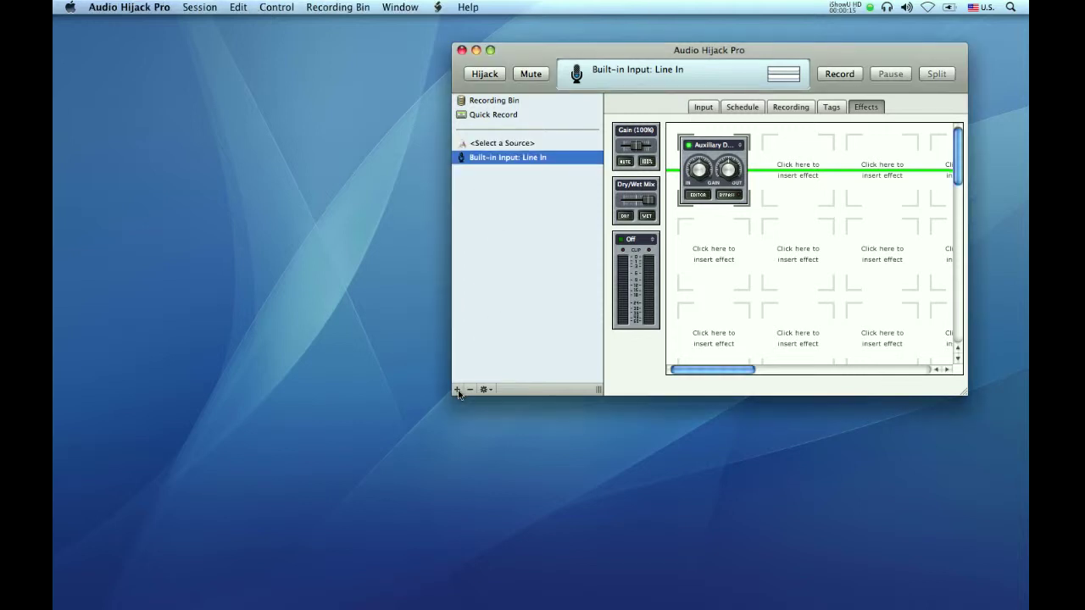
{"action": "left_click", "coordinate": [533, 144]}
{"action": "left_click", "coordinate": [709, 110]}
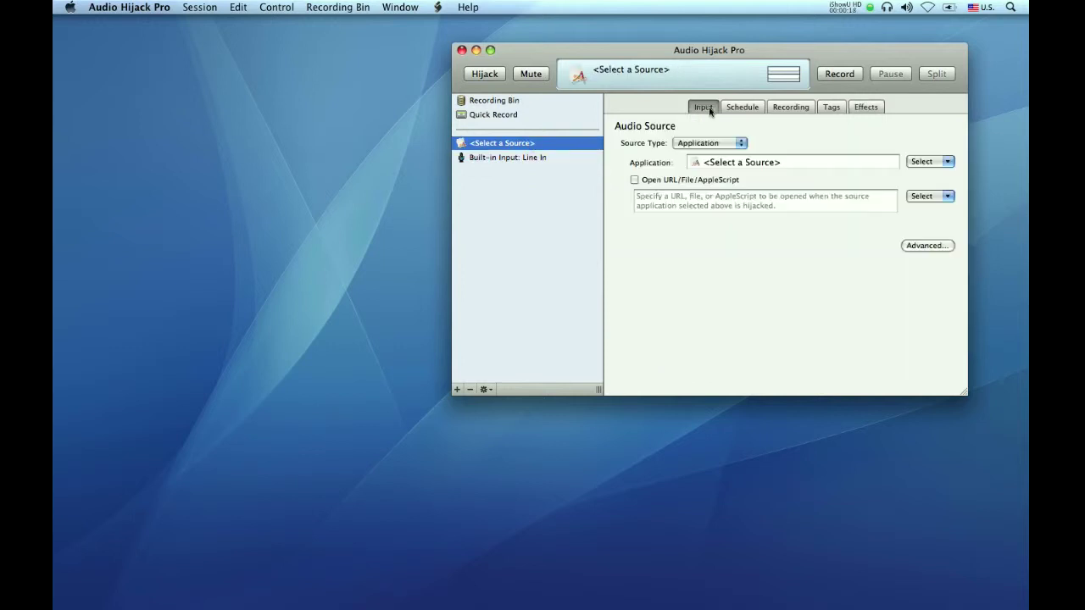
{"action": "left_click", "coordinate": [711, 143]}
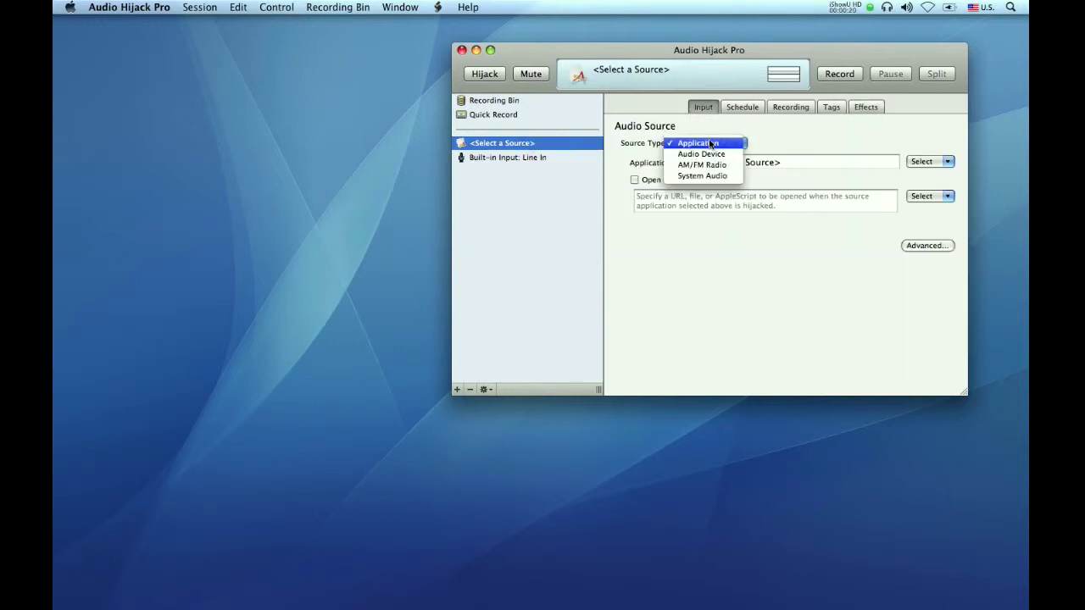
{"action": "left_click", "coordinate": [710, 144]}
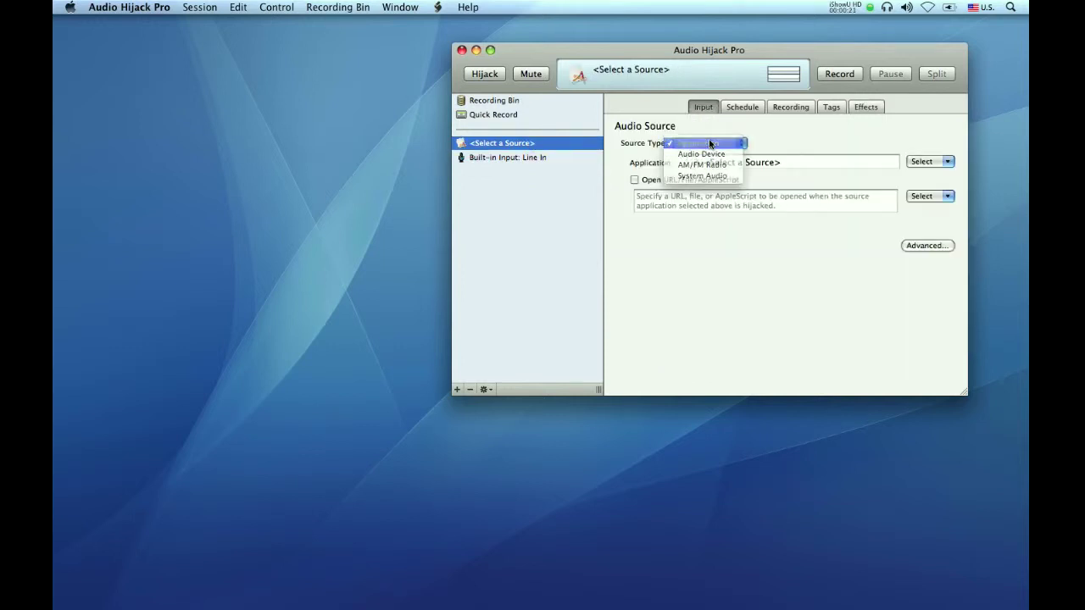
{"action": "left_click", "coordinate": [929, 161]}
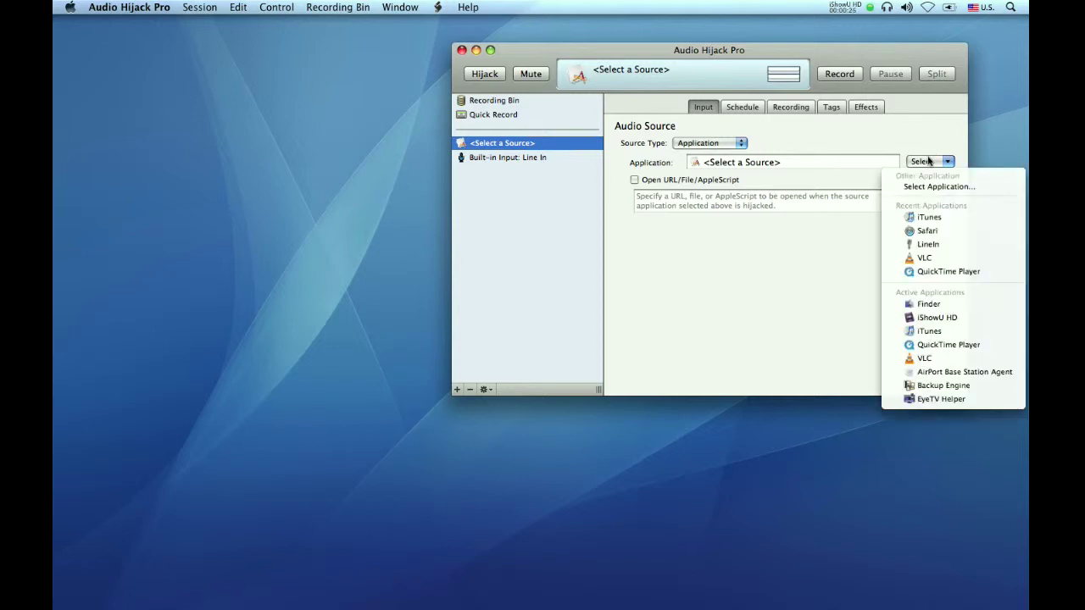
{"action": "left_click", "coordinate": [939, 331]}
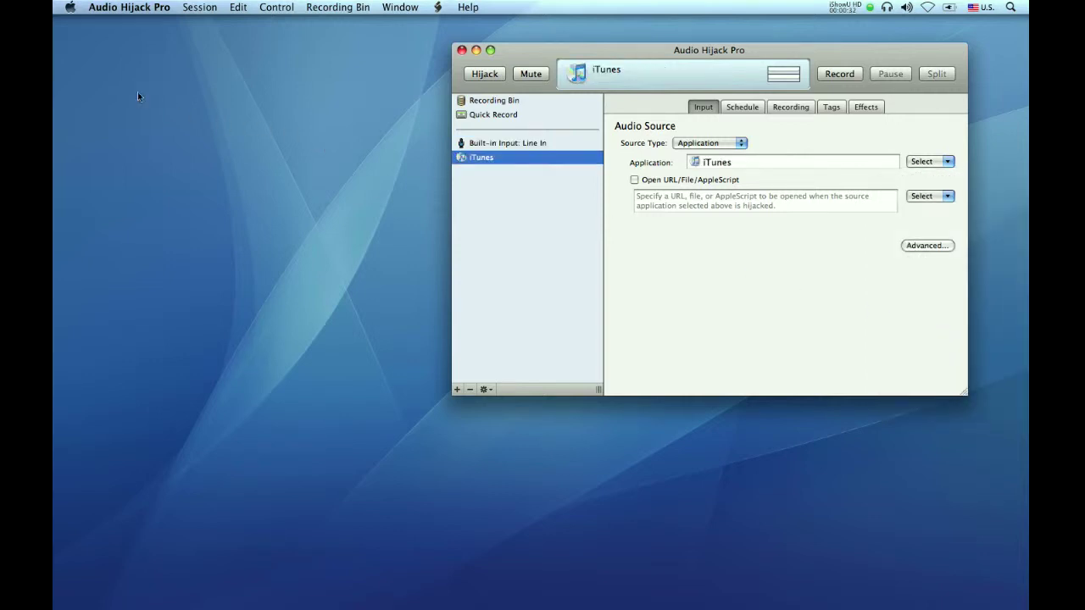
{"action": "left_click", "coordinate": [66, 37]}
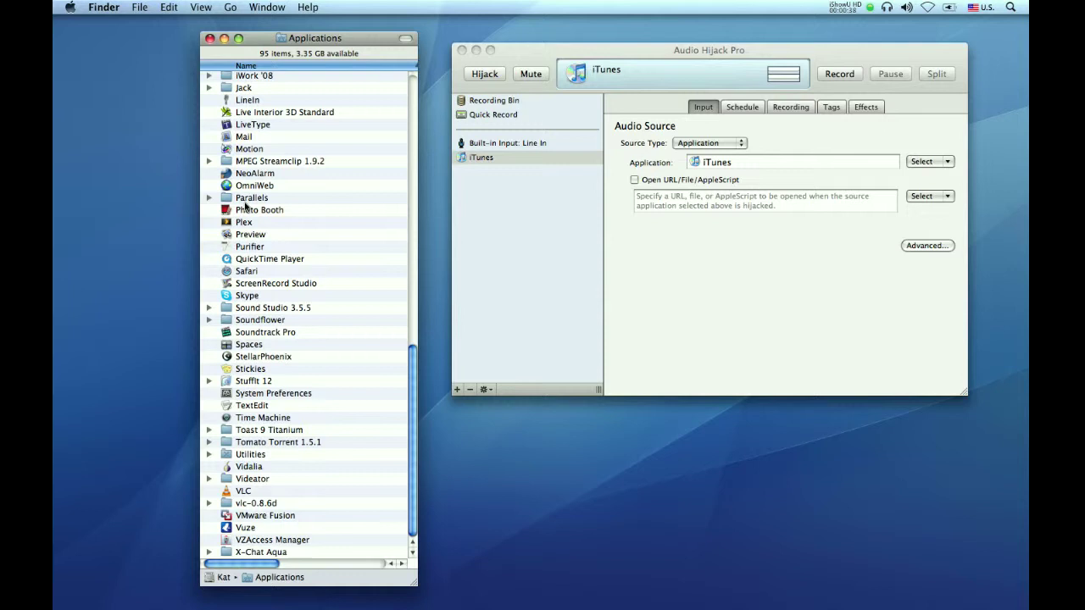
Step: Drag QuickTime Player and VLC into Audio Hijack's session list, then close the Applications window
{"action": "left_click", "coordinate": [267, 269]}
{"action": "left_click", "coordinate": [269, 263]}
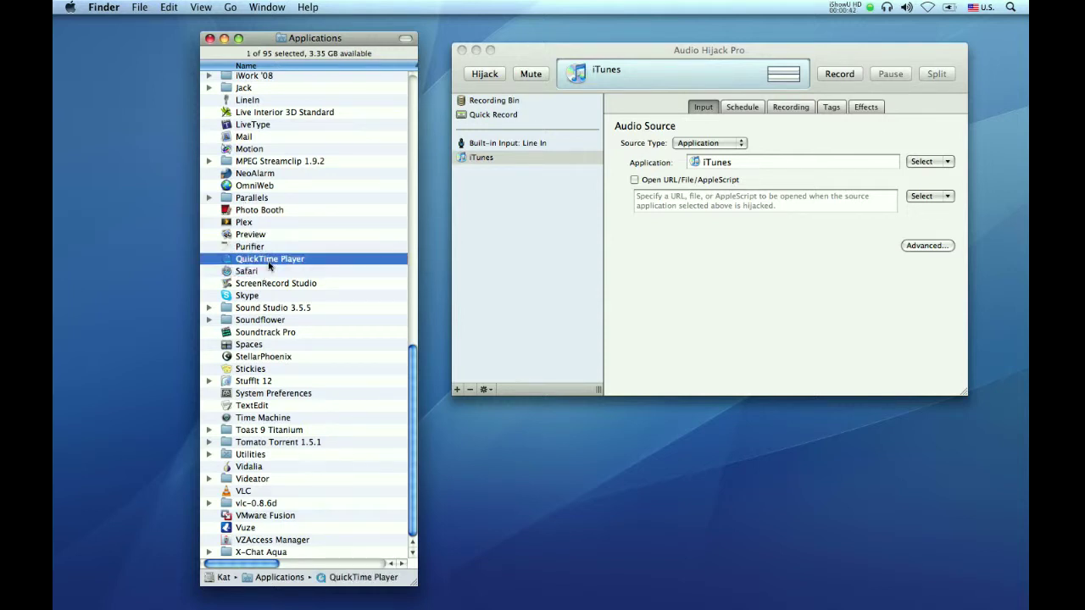
{"action": "left_click_drag", "start_coordinate": [269, 265], "coordinate": [493, 229]}
{"action": "left_click_drag", "start_coordinate": [247, 492], "coordinate": [501, 251]}
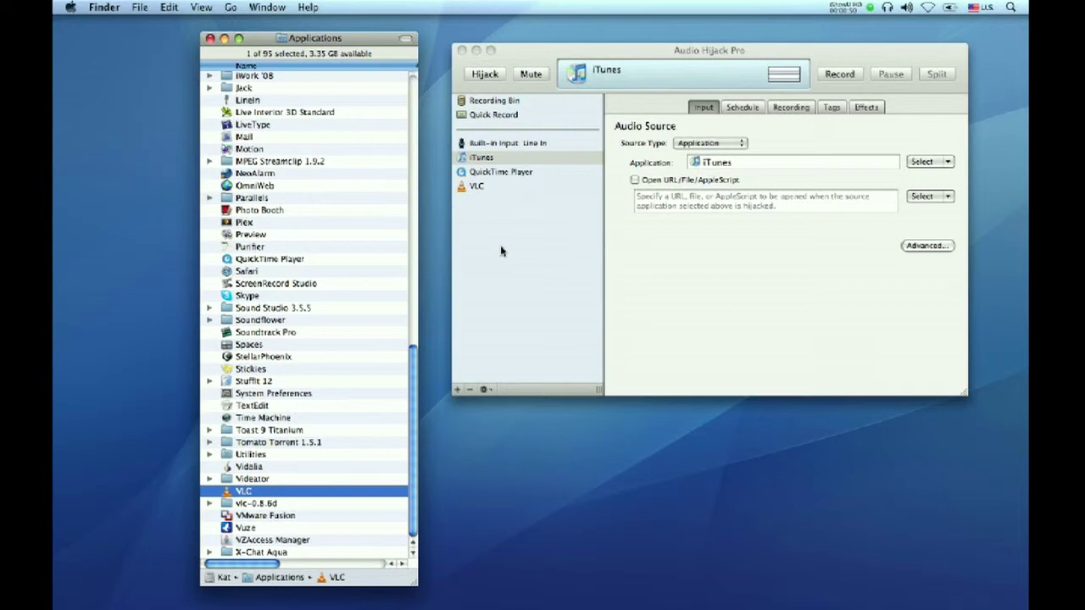
{"action": "key", "text": "super+w"}
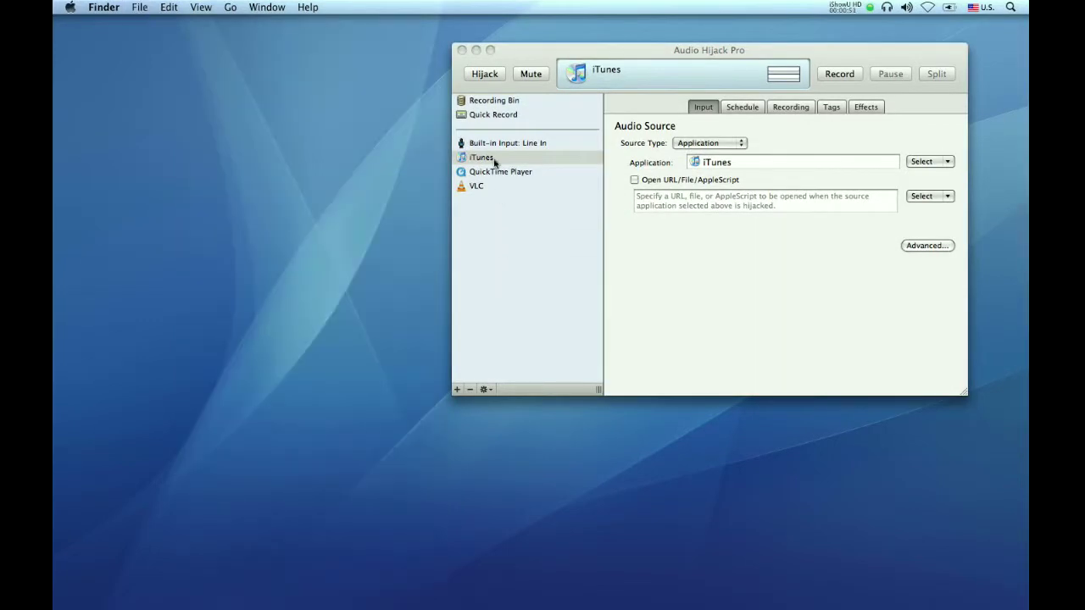
Step: Put an Auxiliary Device Output to Soundflower (2ch) in the iTunes session's first effect slot
{"action": "left_click", "coordinate": [485, 160]}
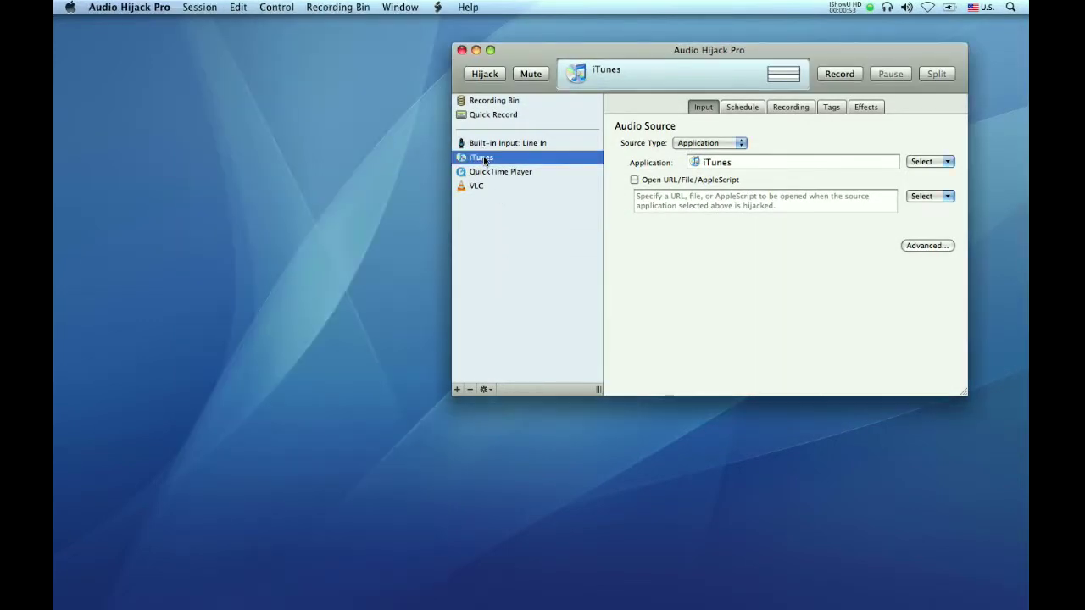
{"action": "left_click", "coordinate": [868, 107]}
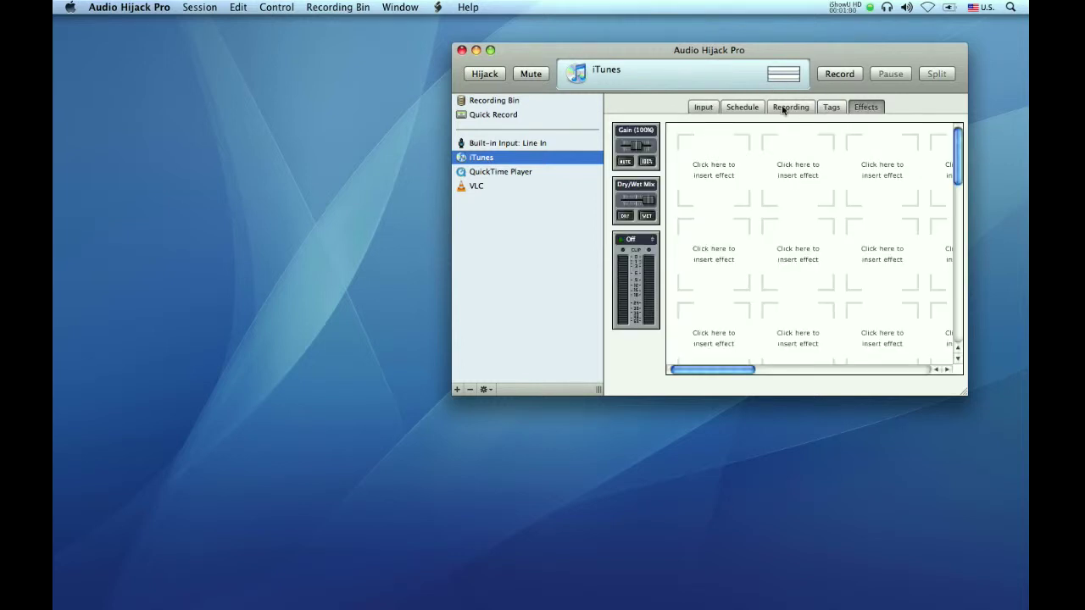
{"action": "left_click", "coordinate": [713, 169]}
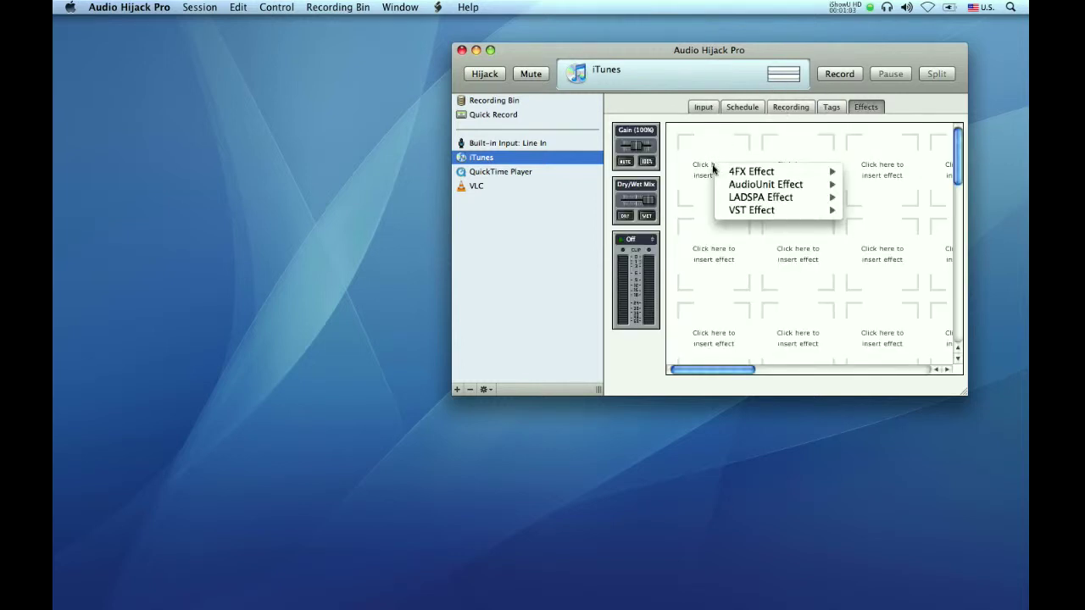
{"action": "mouse_move", "coordinate": [728, 173]}
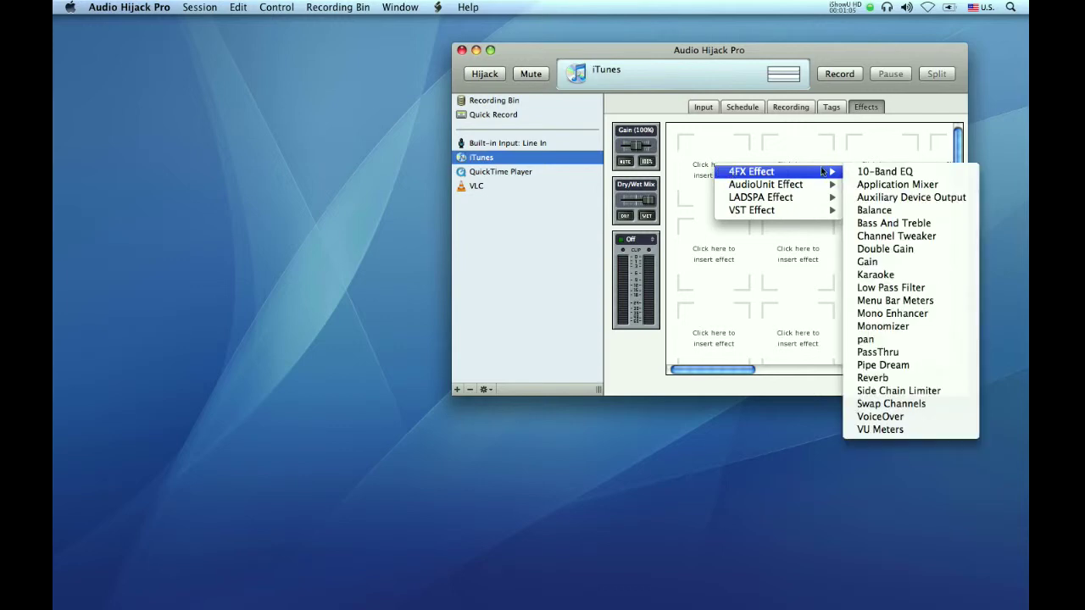
{"action": "left_click", "coordinate": [880, 198]}
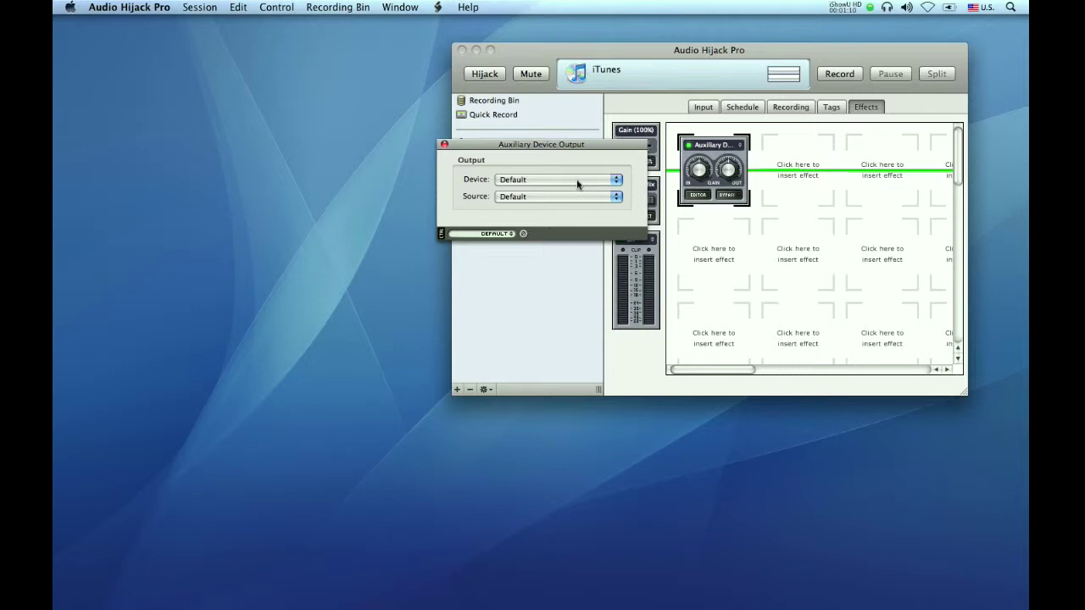
{"action": "left_click", "coordinate": [577, 182]}
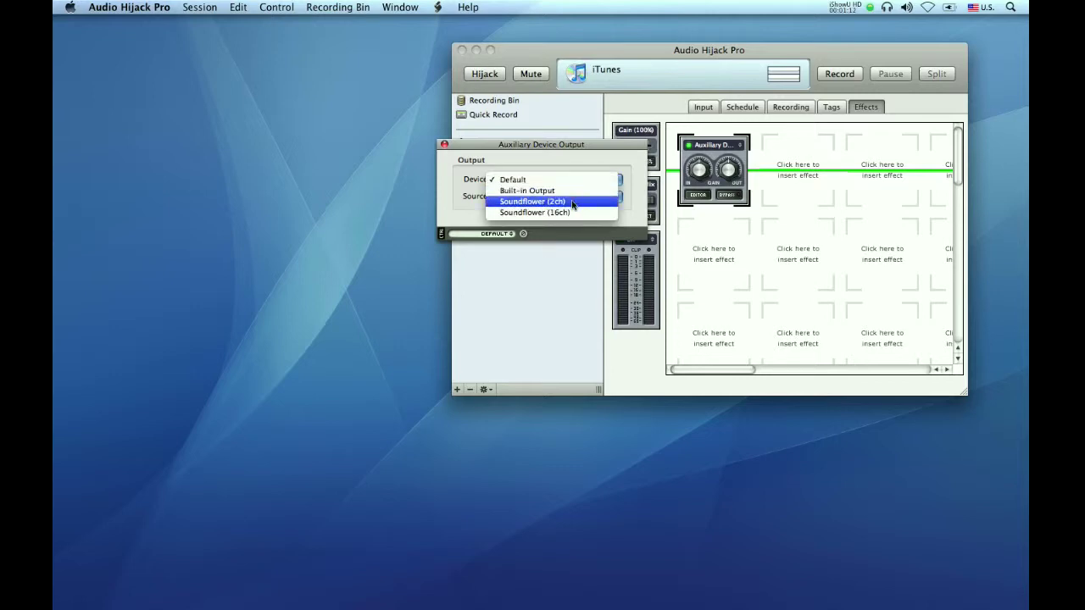
{"action": "left_click", "coordinate": [573, 203]}
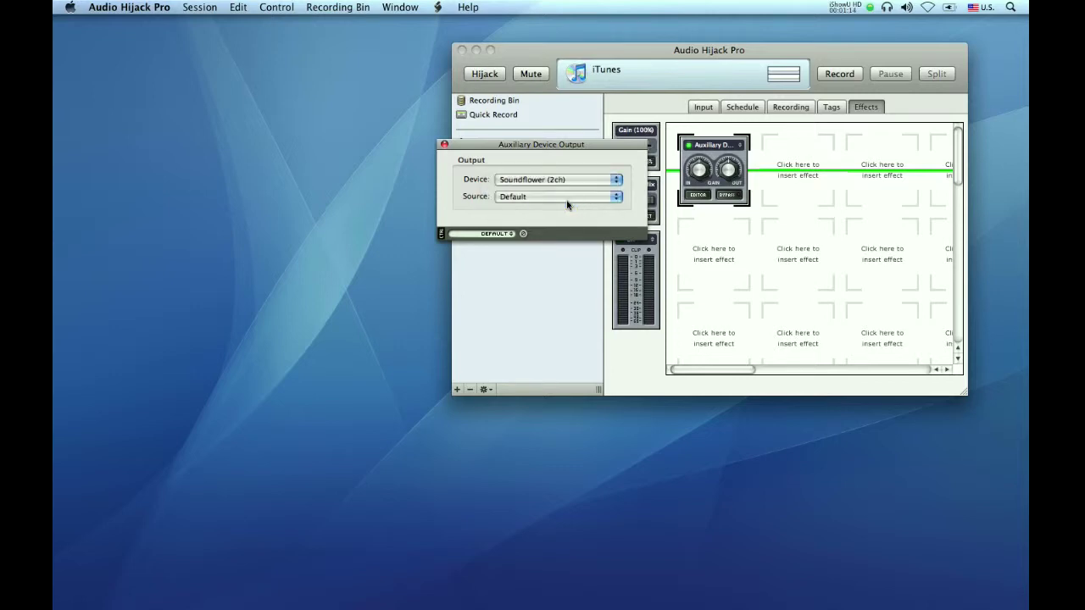
{"action": "left_click", "coordinate": [445, 144]}
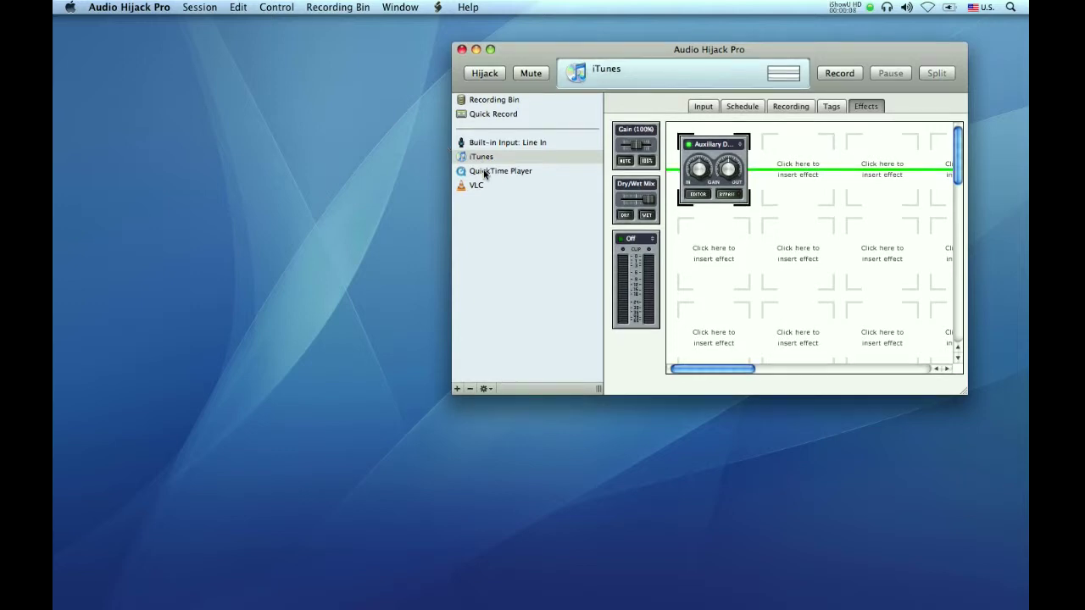
Step: Put an Auxiliary Device Output to Soundflower (2ch) in QuickTime Player's first effect slot
{"action": "left_click", "coordinate": [485, 172]}
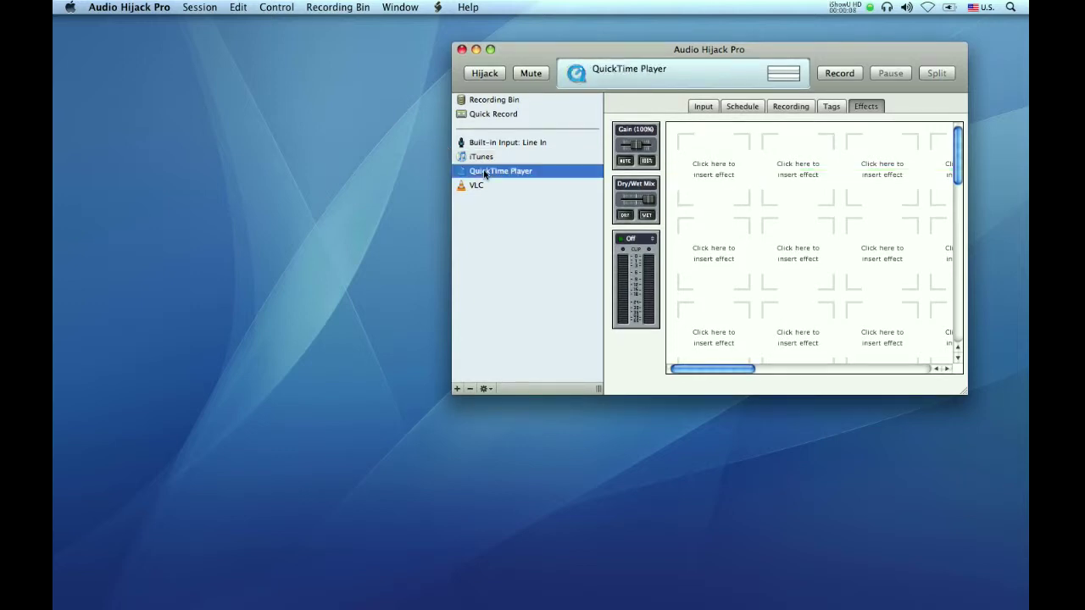
{"action": "left_click", "coordinate": [707, 178]}
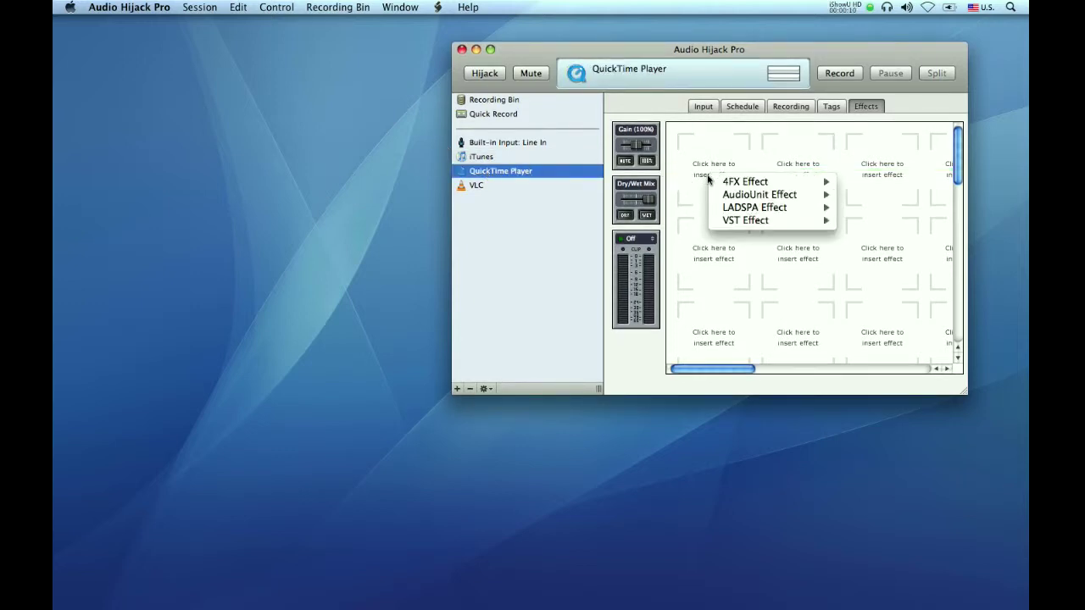
{"action": "mouse_move", "coordinate": [726, 182]}
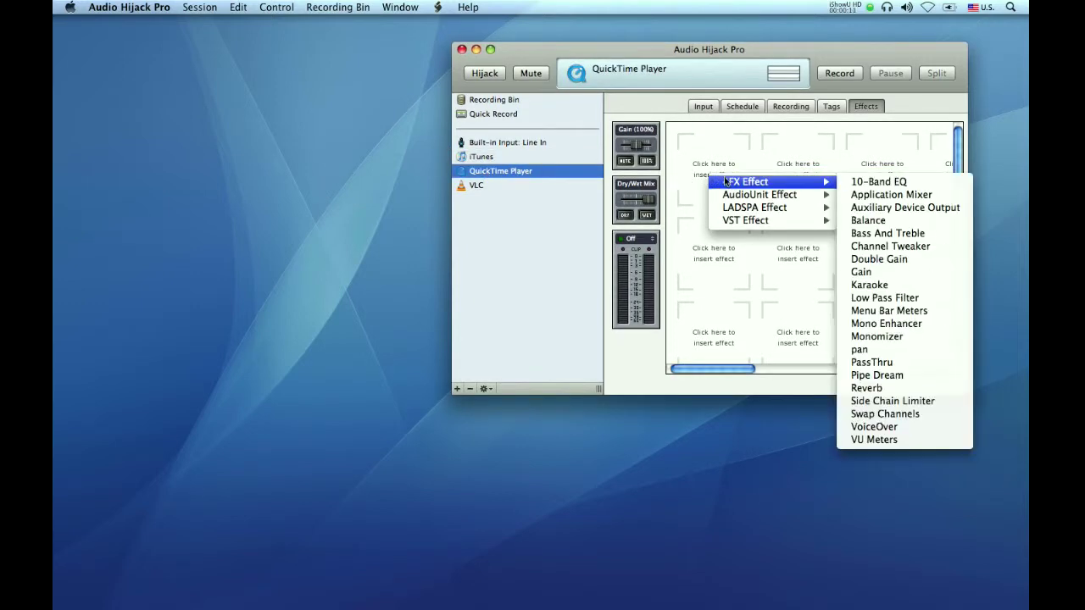
{"action": "left_click", "coordinate": [866, 209]}
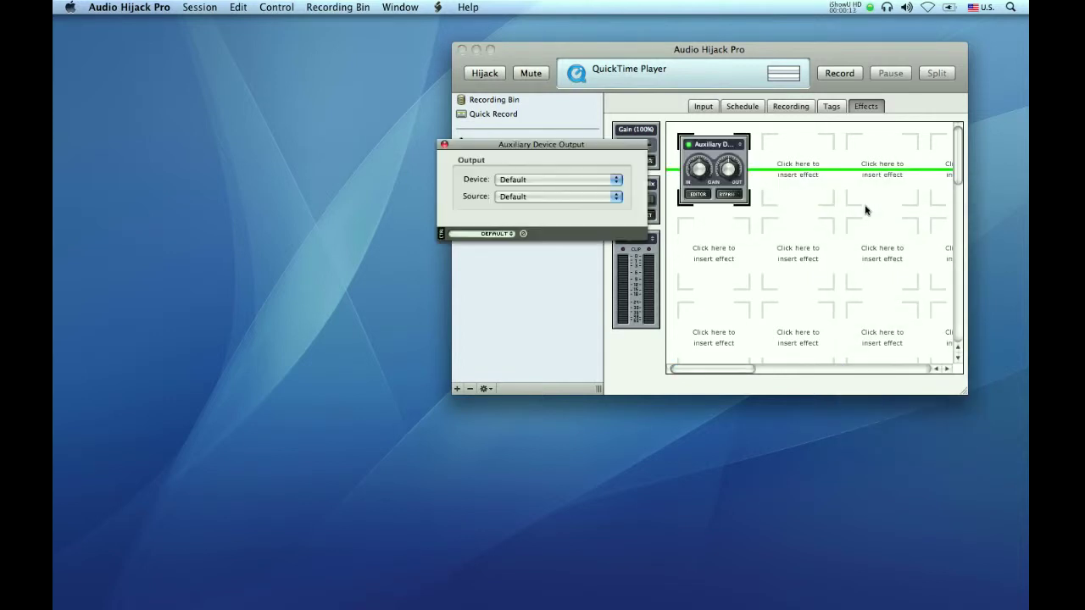
{"action": "left_click", "coordinate": [575, 180]}
{"action": "left_click", "coordinate": [559, 201]}
Step: Close the effect settings and start Hijack on the Line In, iTunes, QuickTime Player and VLC sessions
{"action": "left_click", "coordinate": [445, 144]}
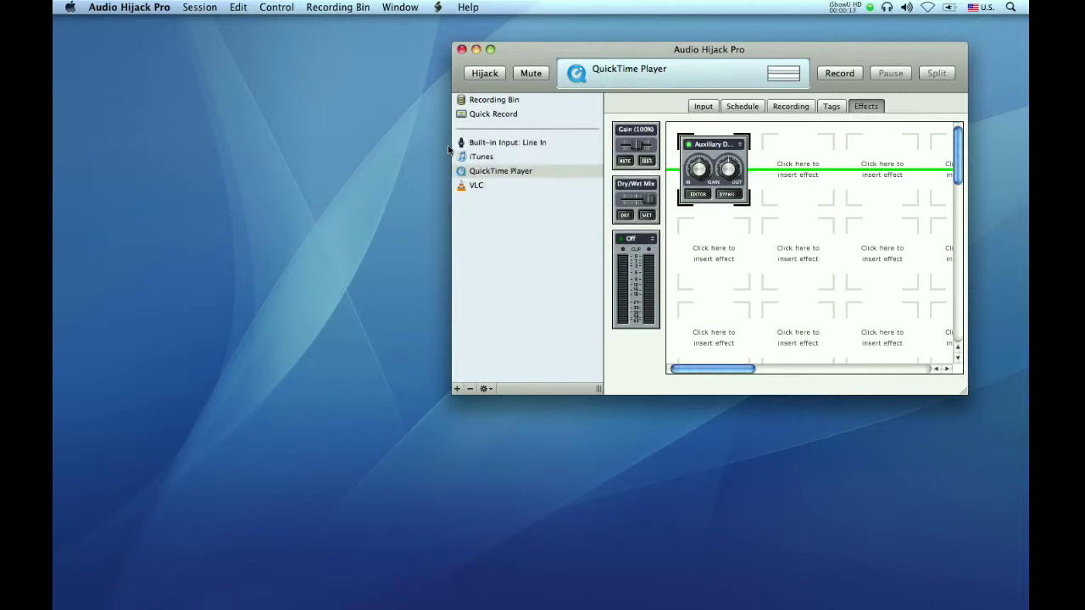
{"action": "left_click", "coordinate": [498, 148]}
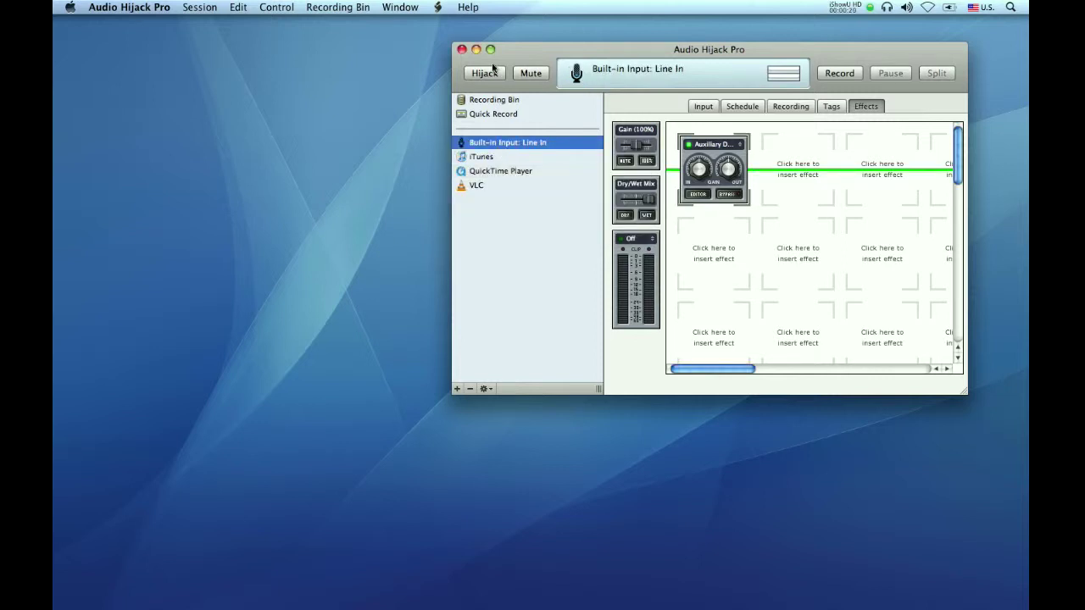
{"action": "left_click", "coordinate": [492, 72]}
{"action": "left_click", "coordinate": [489, 156]}
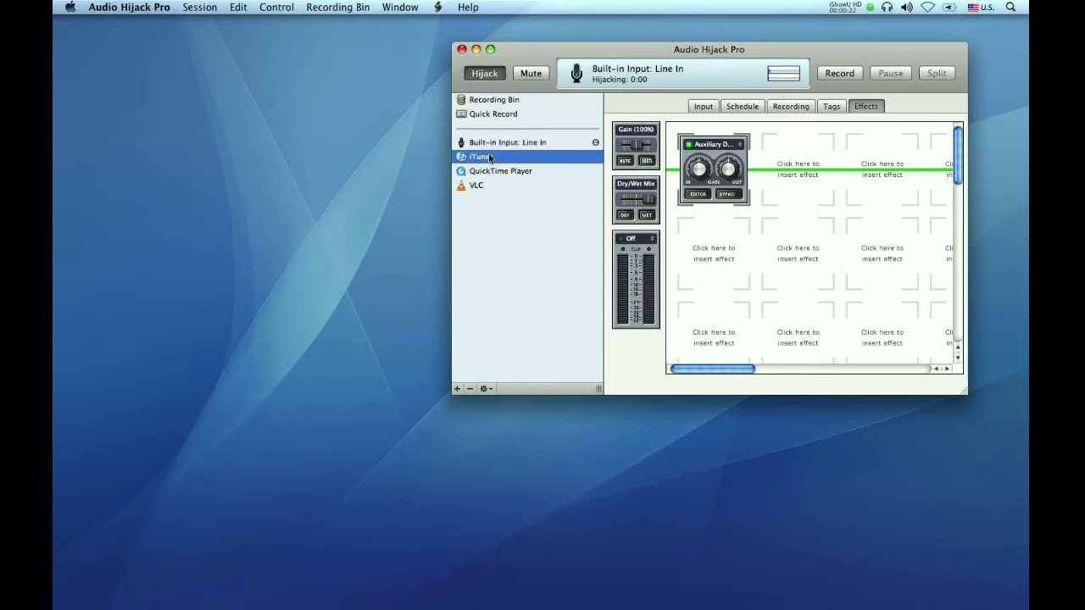
{"action": "left_click", "coordinate": [487, 76]}
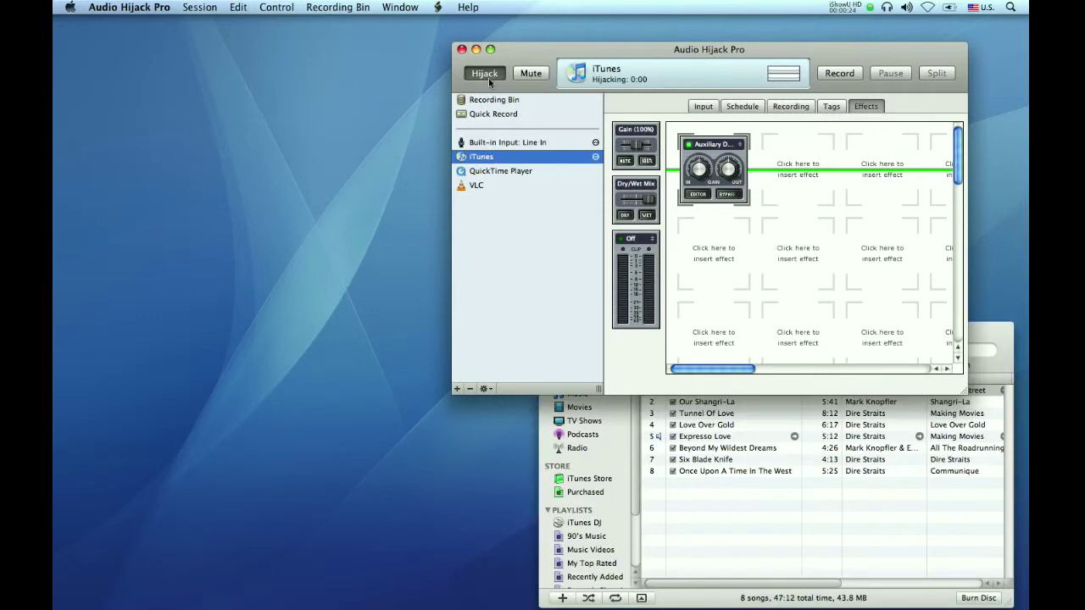
{"action": "left_click", "coordinate": [492, 170]}
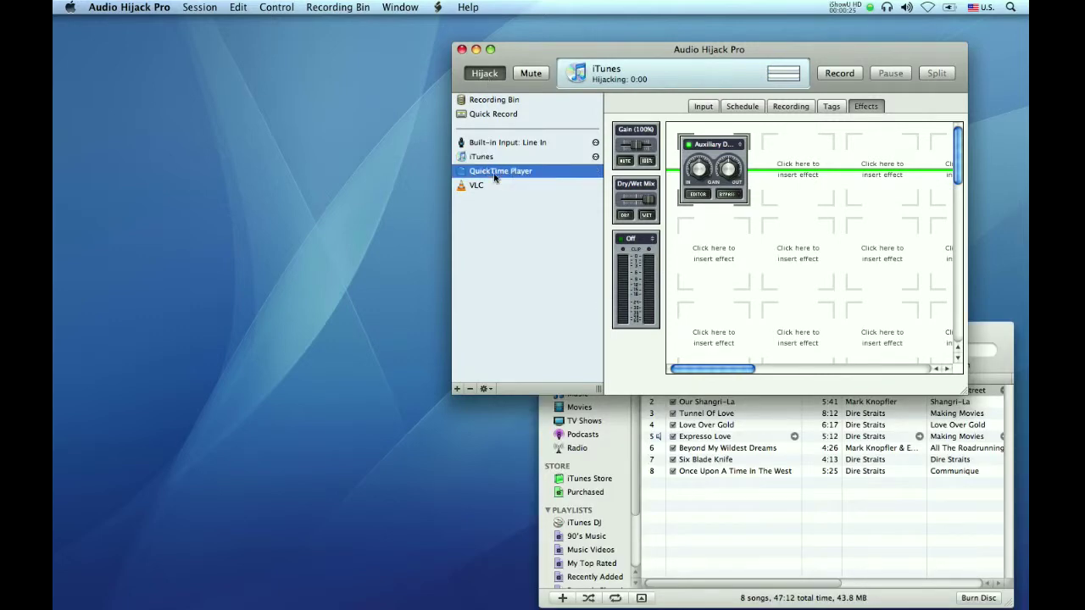
{"action": "left_click", "coordinate": [492, 75]}
{"action": "left_click", "coordinate": [477, 186]}
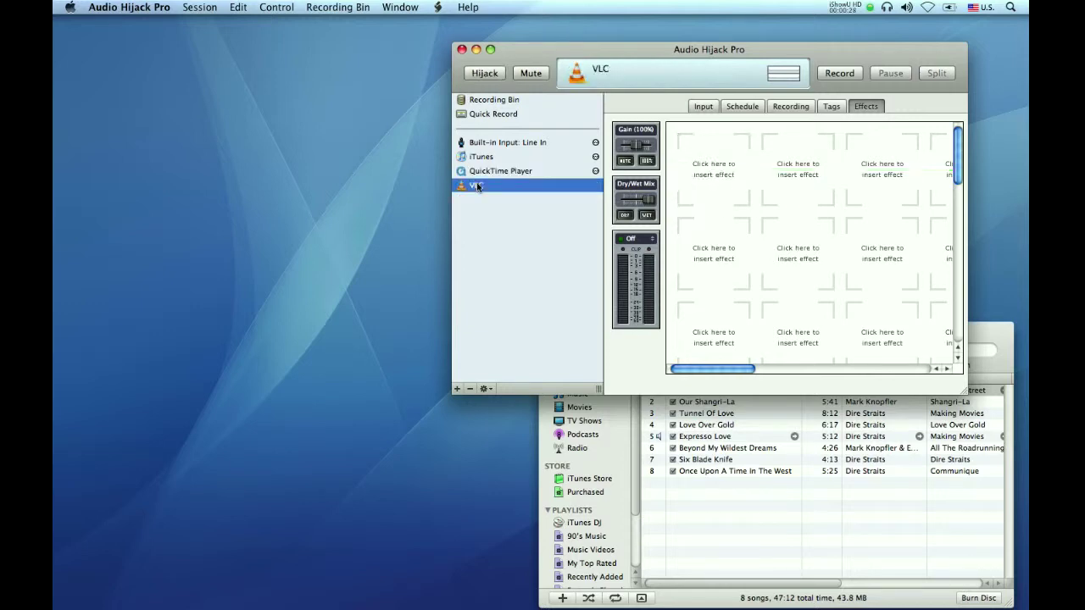
{"action": "left_click", "coordinate": [484, 75]}
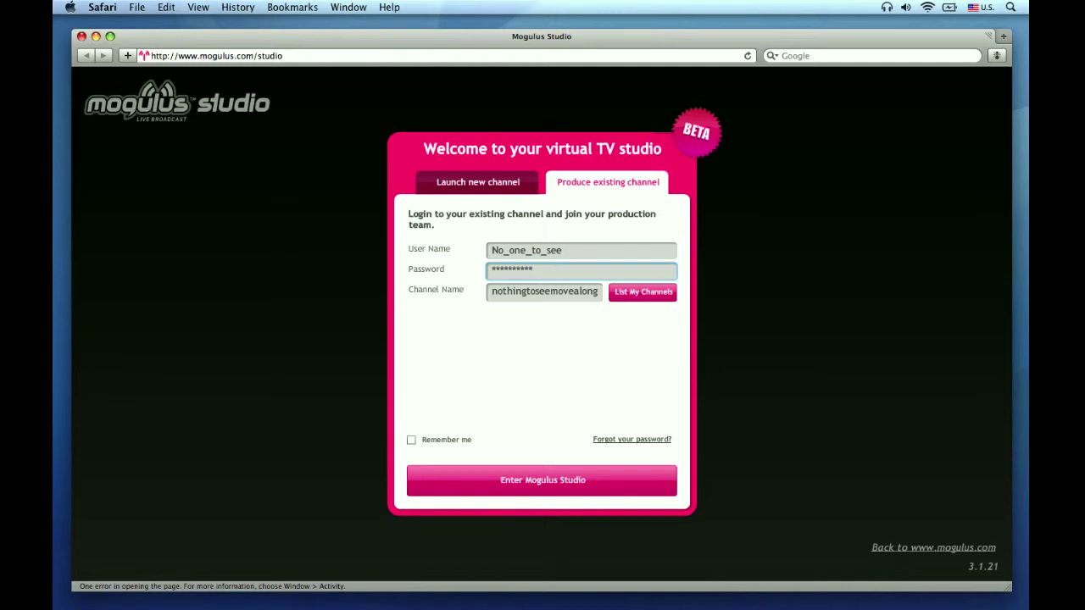
Step: Submit the Mogulus Studio login and allow Flash camera and microphone access
{"action": "key", "text": "Return"}
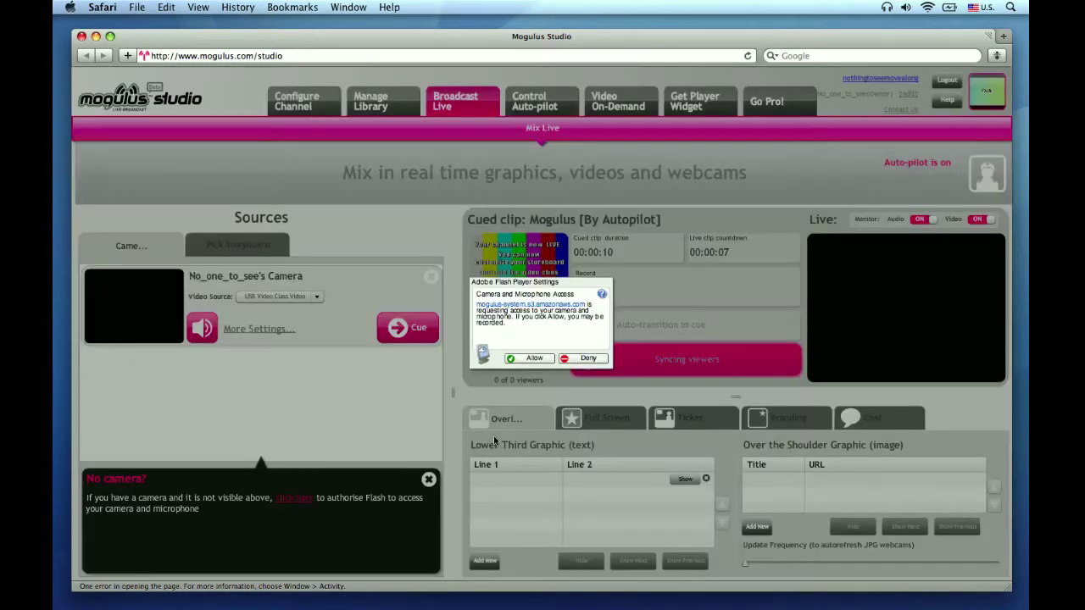
{"action": "left_click", "coordinate": [531, 359]}
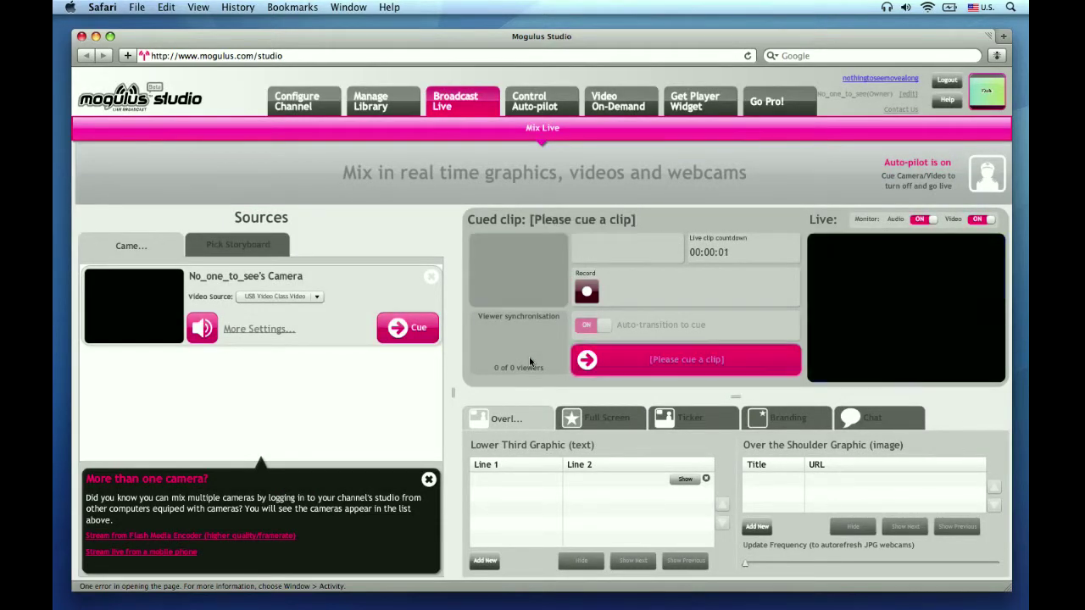
Step: Select Soundflower (2ch) on the Flash Player settings' Microphone tab, then close the panel
{"action": "right_click", "coordinate": [376, 213]}
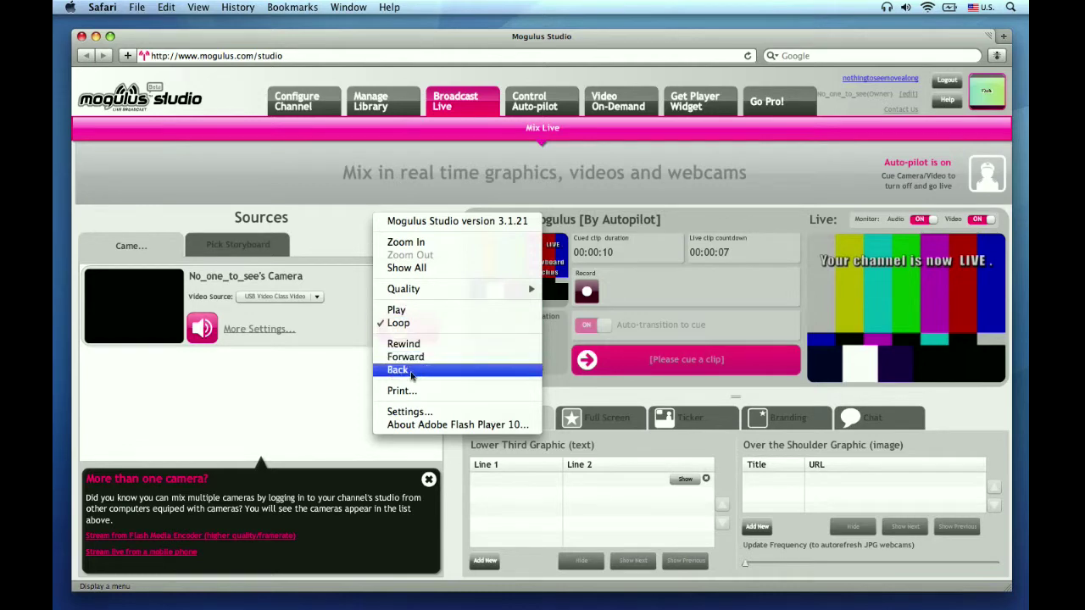
{"action": "left_click", "coordinate": [410, 412]}
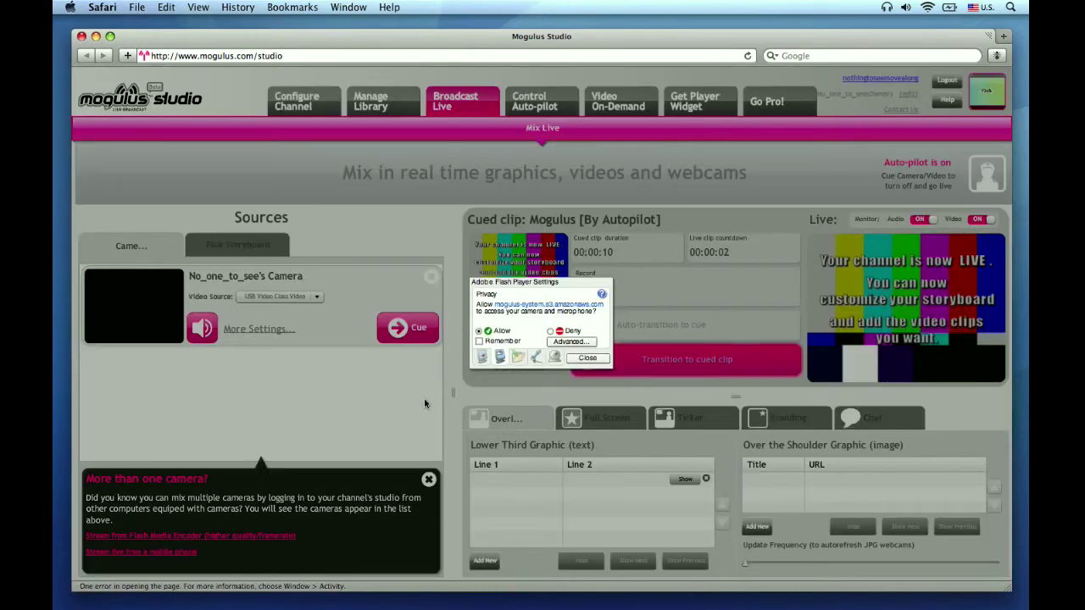
{"action": "left_click", "coordinate": [532, 358]}
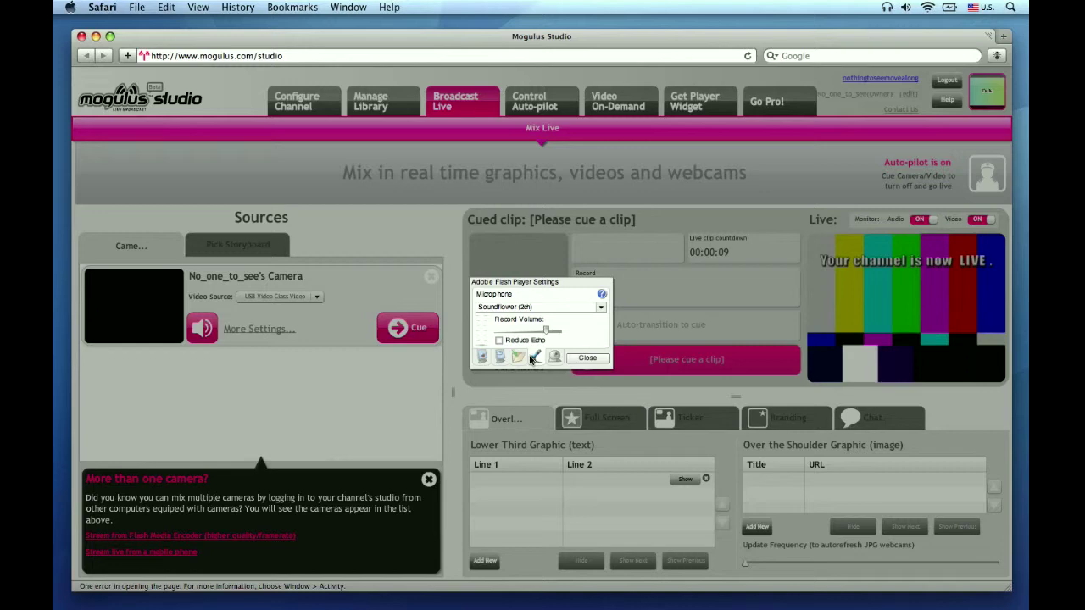
{"action": "left_click", "coordinate": [537, 309]}
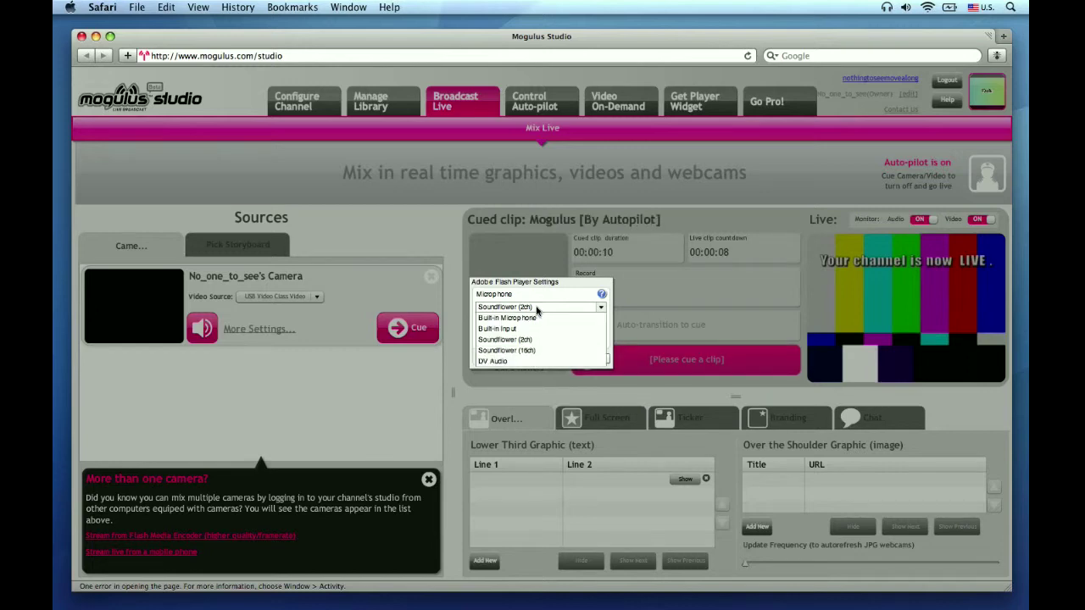
{"action": "left_click", "coordinate": [530, 340]}
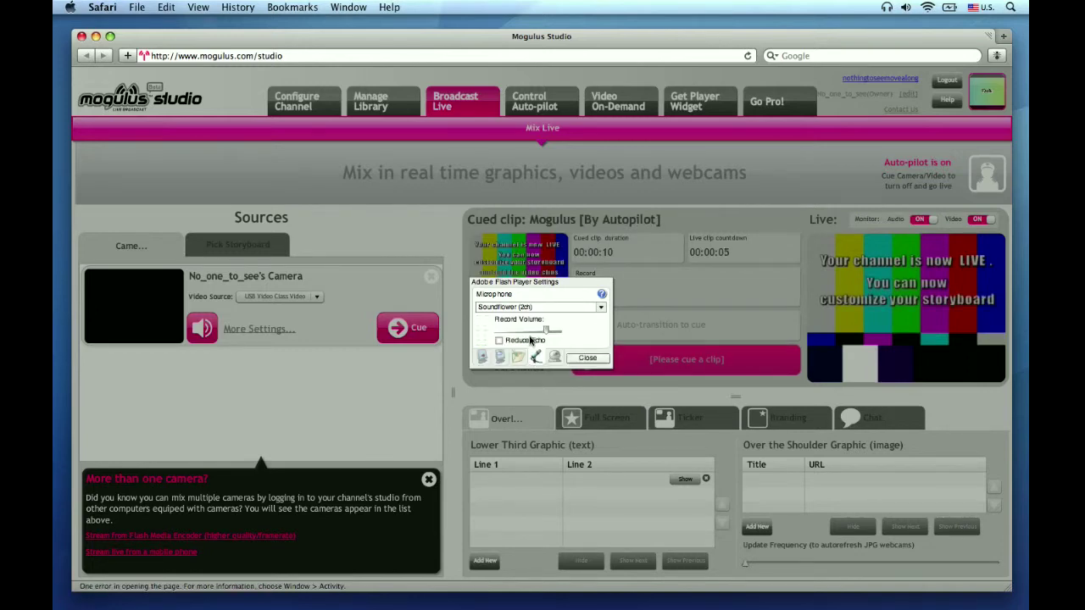
{"action": "left_click", "coordinate": [588, 359]}
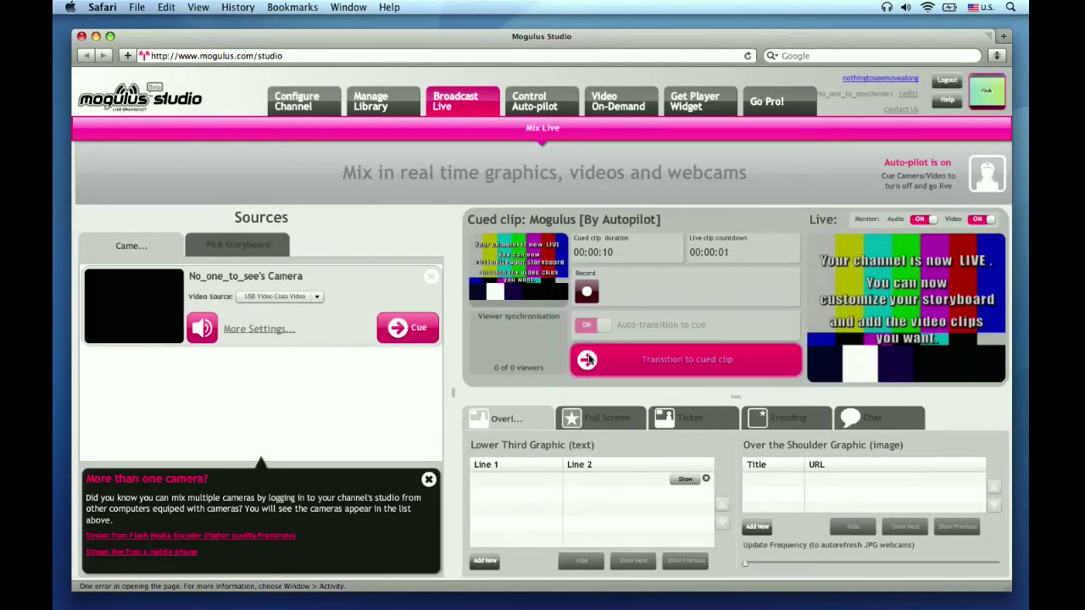
Step: Cue the camera source, transition it live, and open its settings showing Soundflower (2ch) mic
{"action": "left_click", "coordinate": [413, 327]}
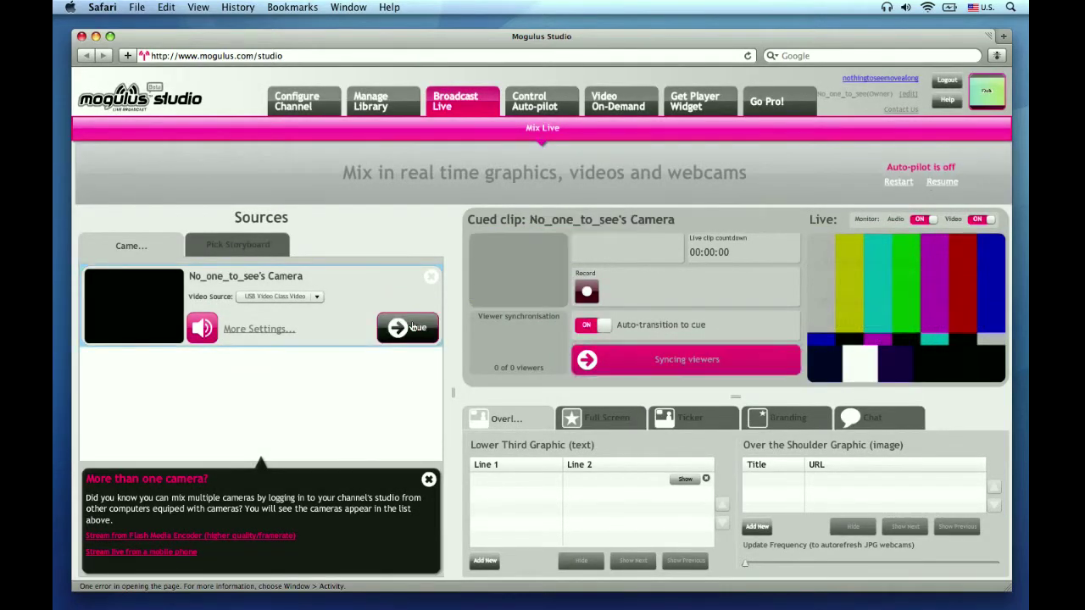
{"action": "left_click", "coordinate": [613, 360]}
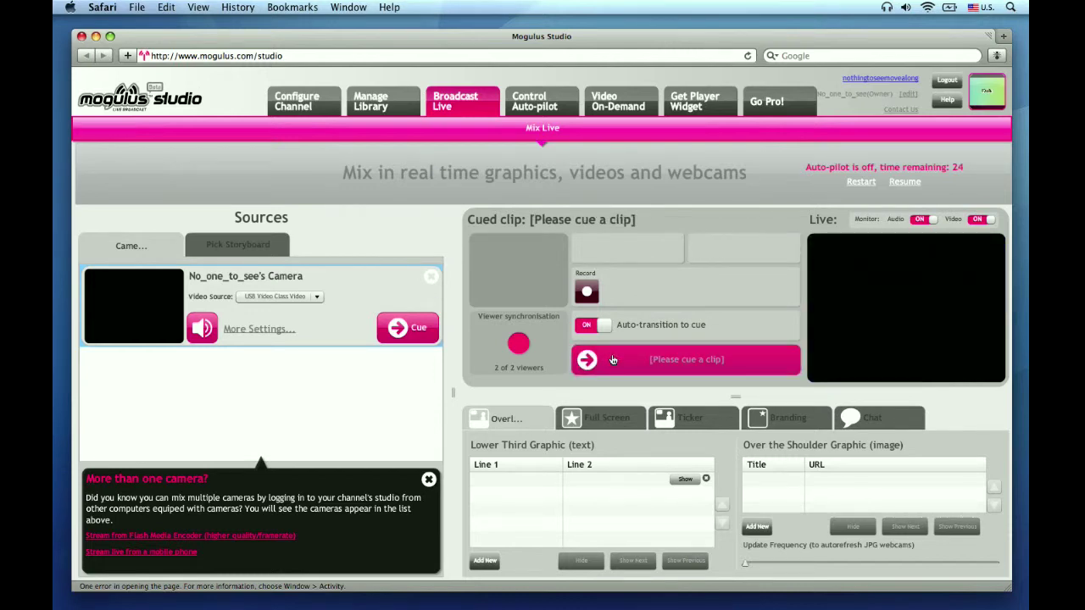
{"action": "left_click", "coordinate": [274, 334]}
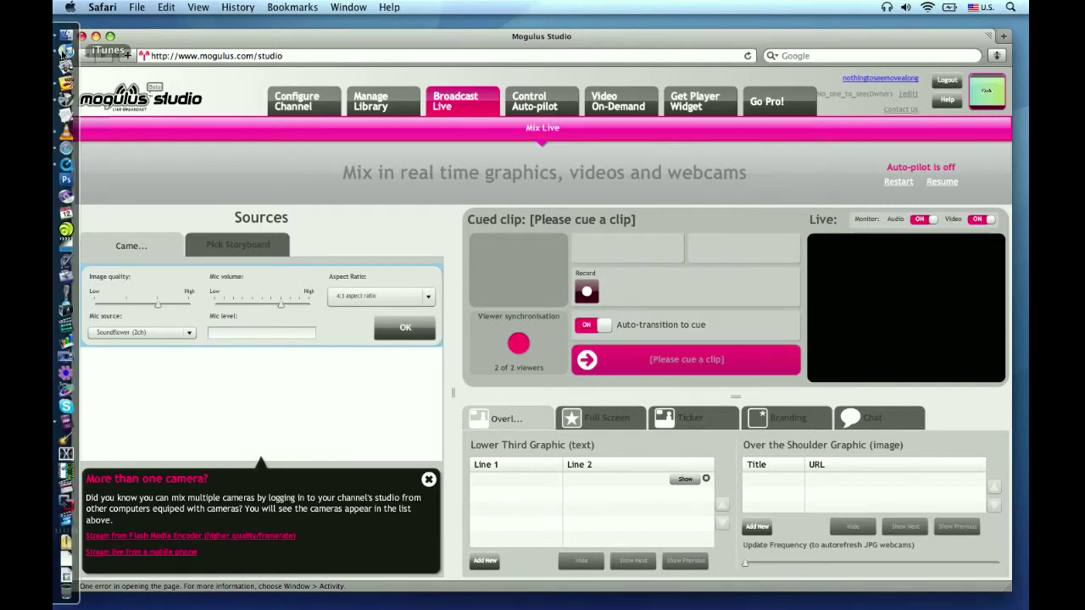
Step: Play Six Blade Knife in iTunes at a lowered volume, then pause it and close iTunes
{"action": "left_click", "coordinate": [66, 51]}
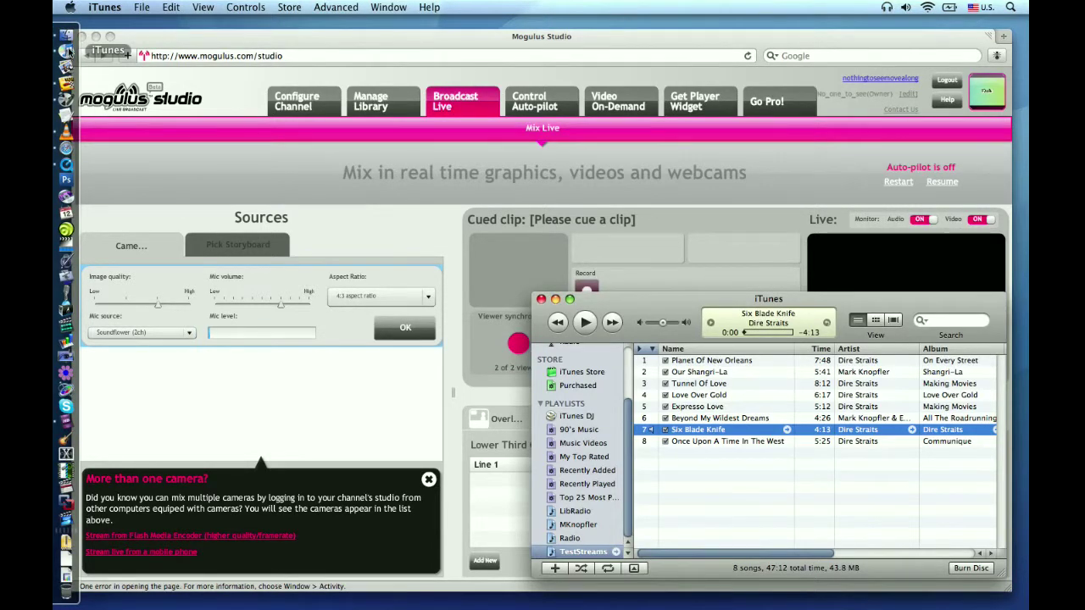
{"action": "left_click", "coordinate": [586, 324]}
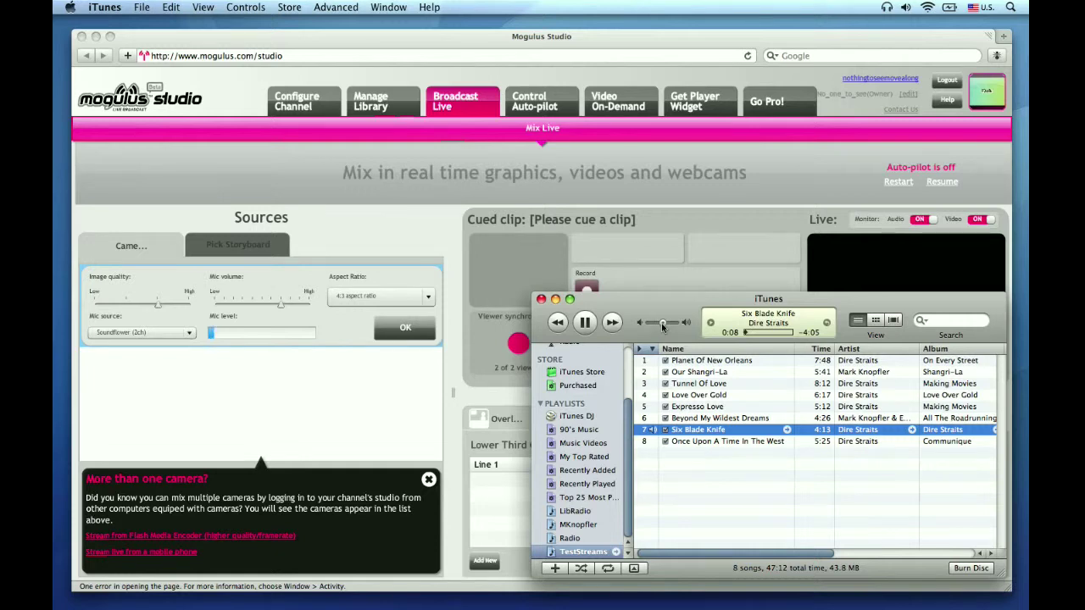
{"action": "left_click_drag", "start_coordinate": [663, 328], "coordinate": [650, 328]}
{"action": "left_click", "coordinate": [584, 322]}
{"action": "left_click", "coordinate": [541, 300]}
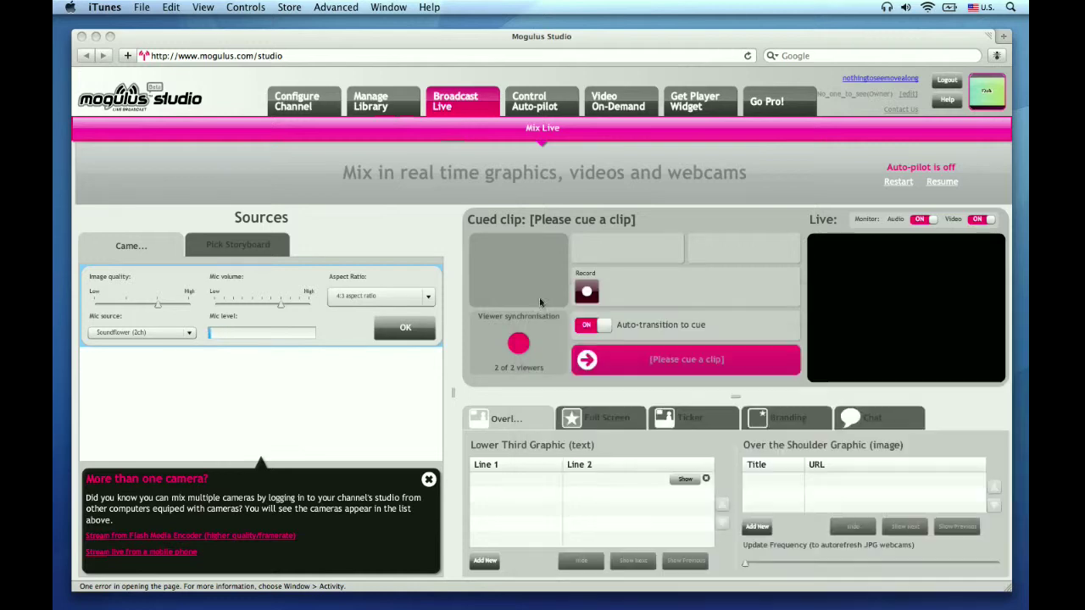
Step: Play the Watchmen preview in QuickTime Player, close its window, and bring up VLC
{"action": "left_click", "coordinate": [65, 167]}
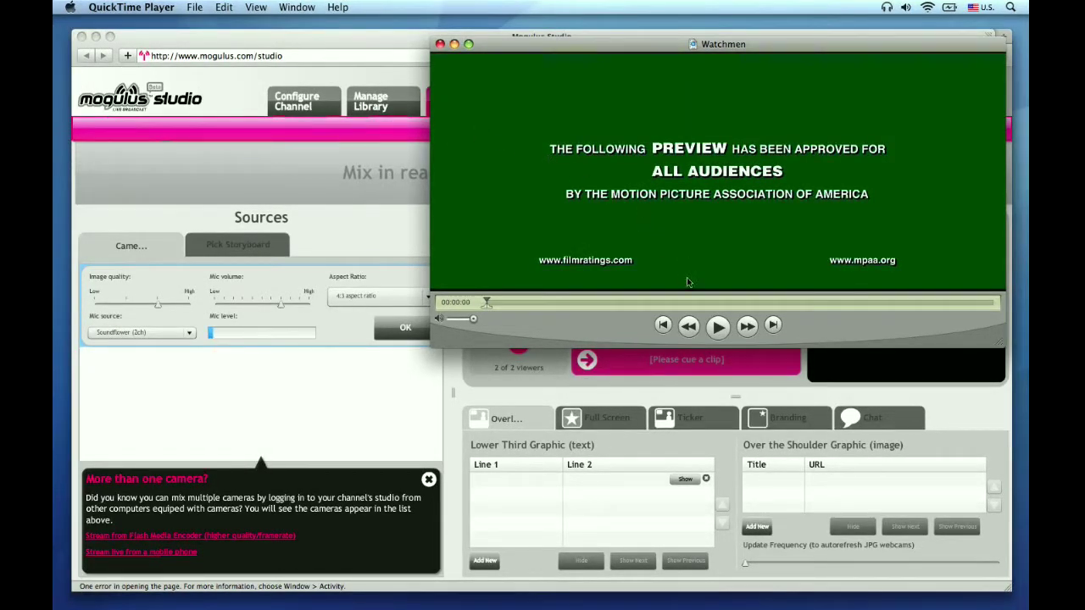
{"action": "left_click", "coordinate": [718, 327]}
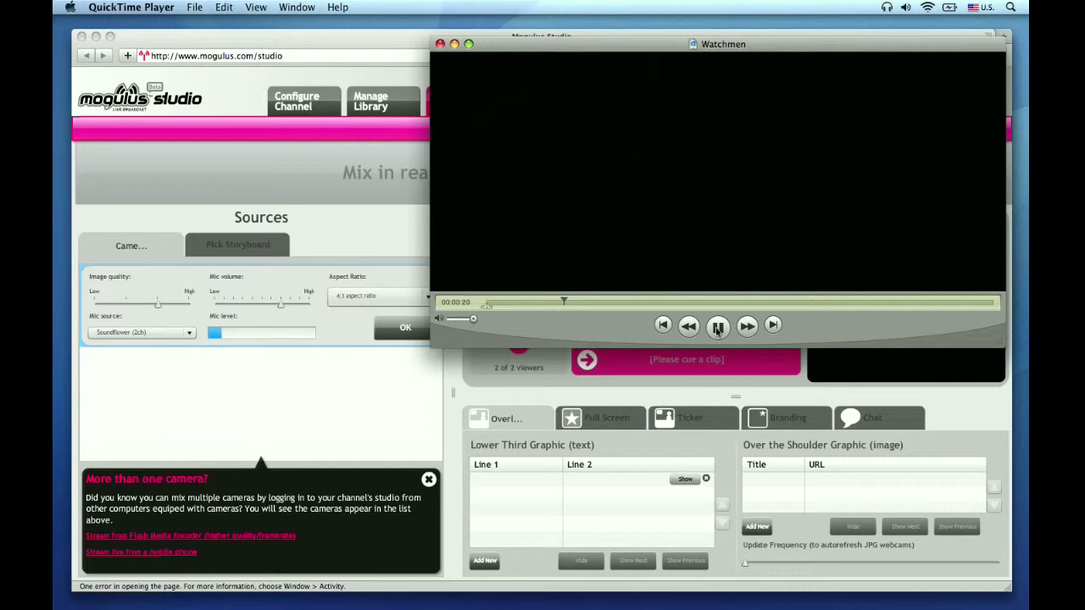
{"action": "key", "text": "super+w"}
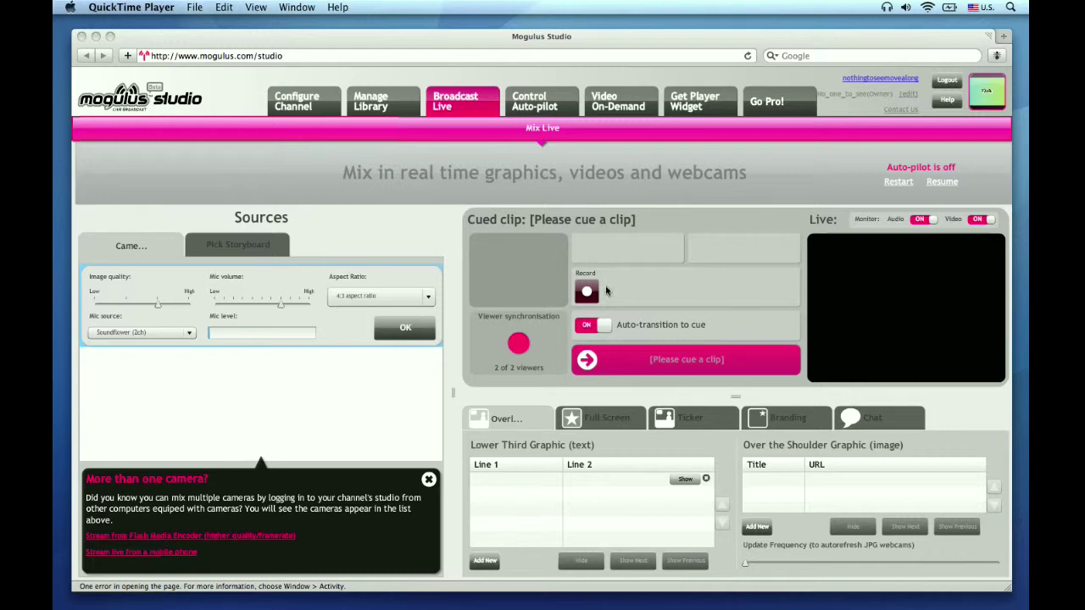
{"action": "left_click", "coordinate": [66, 135]}
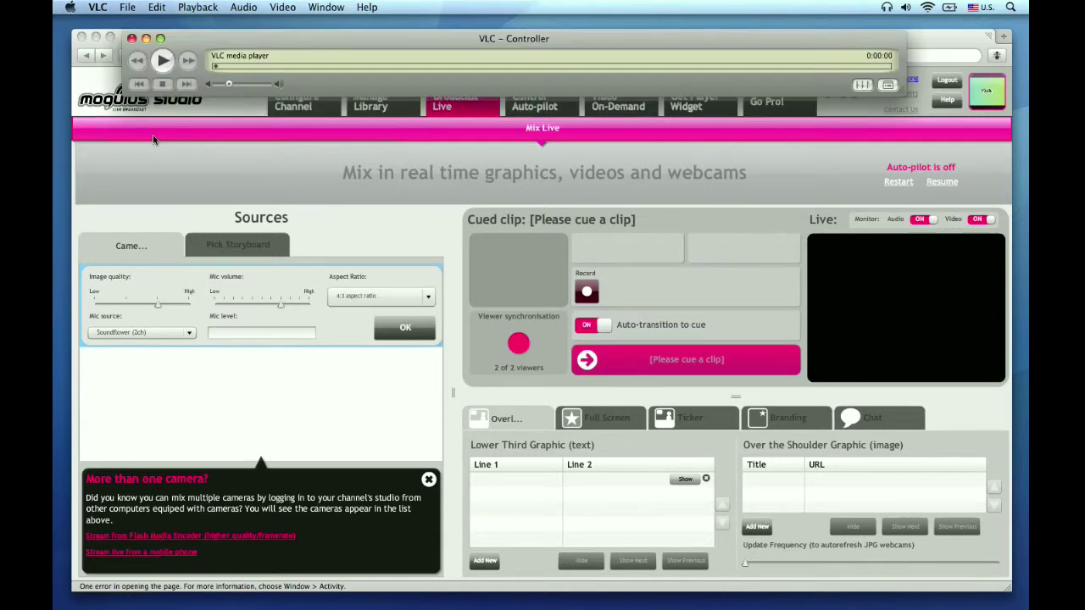
Step: Play the Year One video in VLC to about 0:00:33, then quit VLC
{"action": "left_click", "coordinate": [164, 60]}
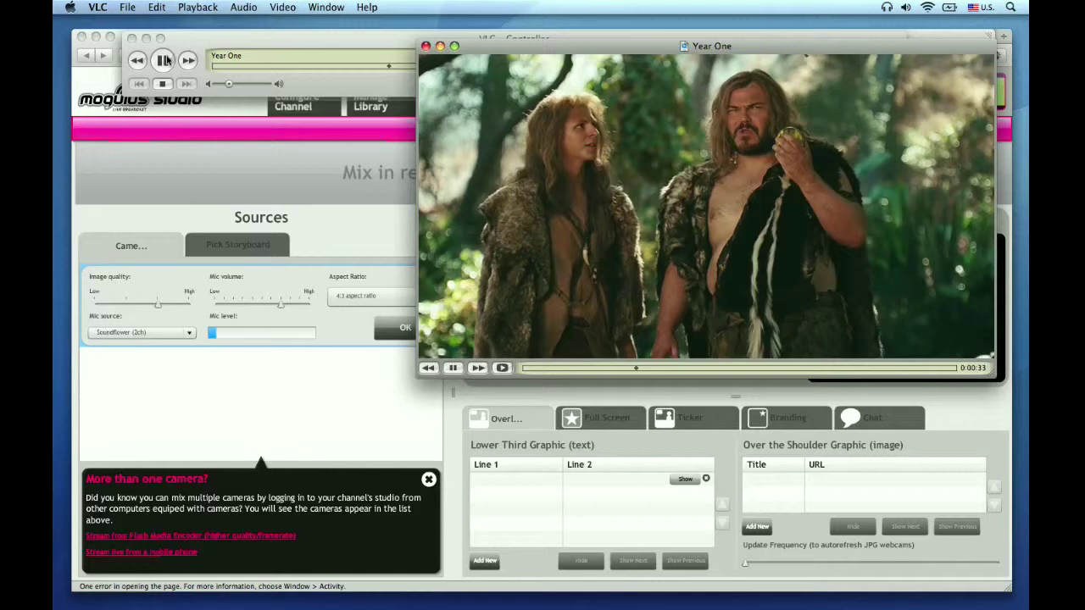
{"action": "key", "text": "super+q"}
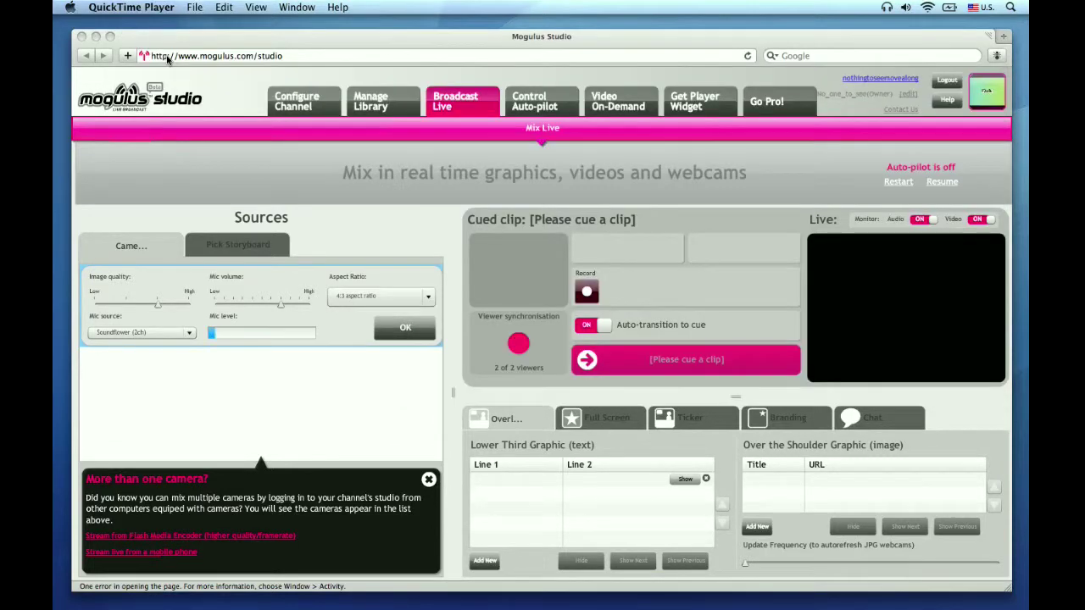